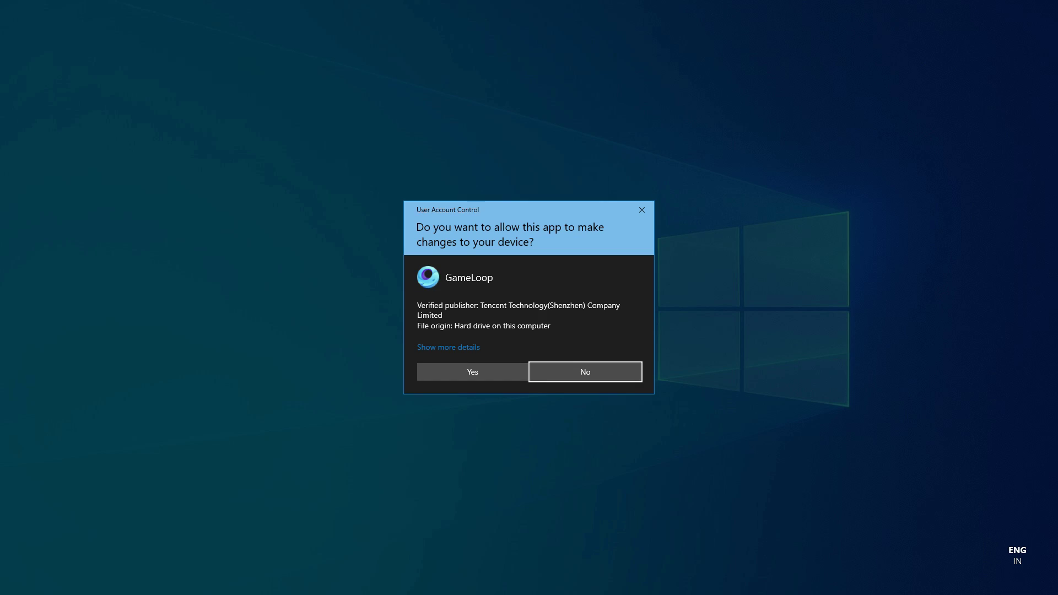
# - Allow GameLoop to make changes to the device and open its settings
pyautogui.click(488, 368)
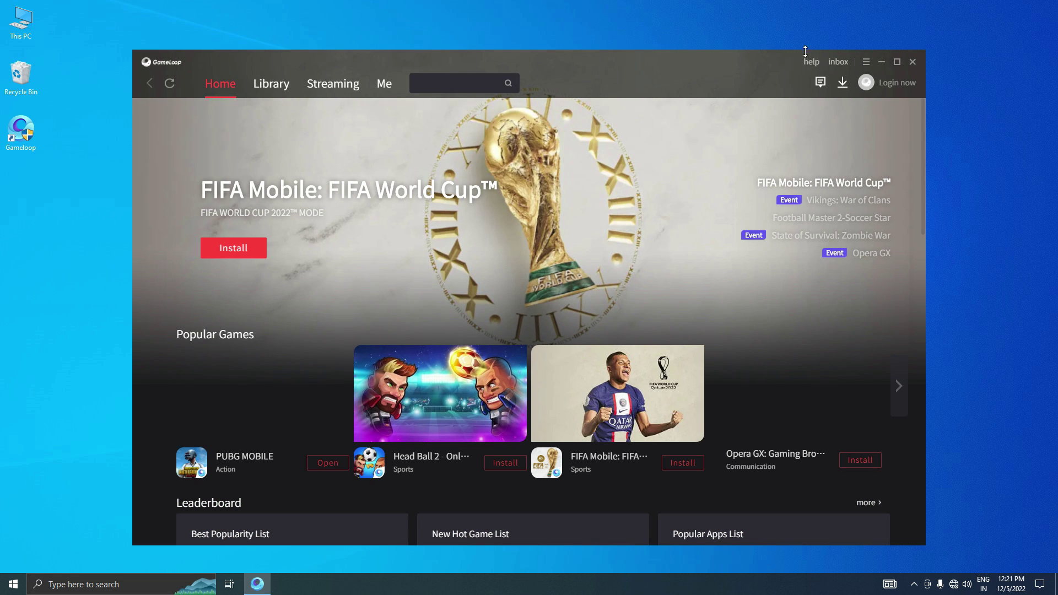
pyautogui.click(866, 61)
pyautogui.click(817, 116)
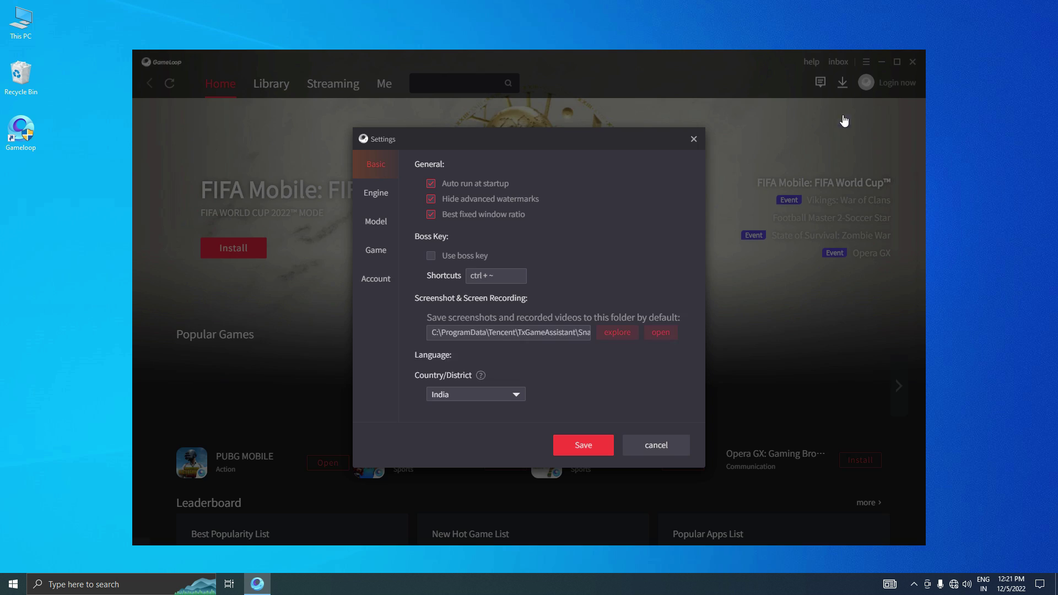
# - Turn off auto run at startup, hide advanced watermarks and best fixed window ratio in the basic settings
pyautogui.click(431, 184)
pyautogui.click(431, 199)
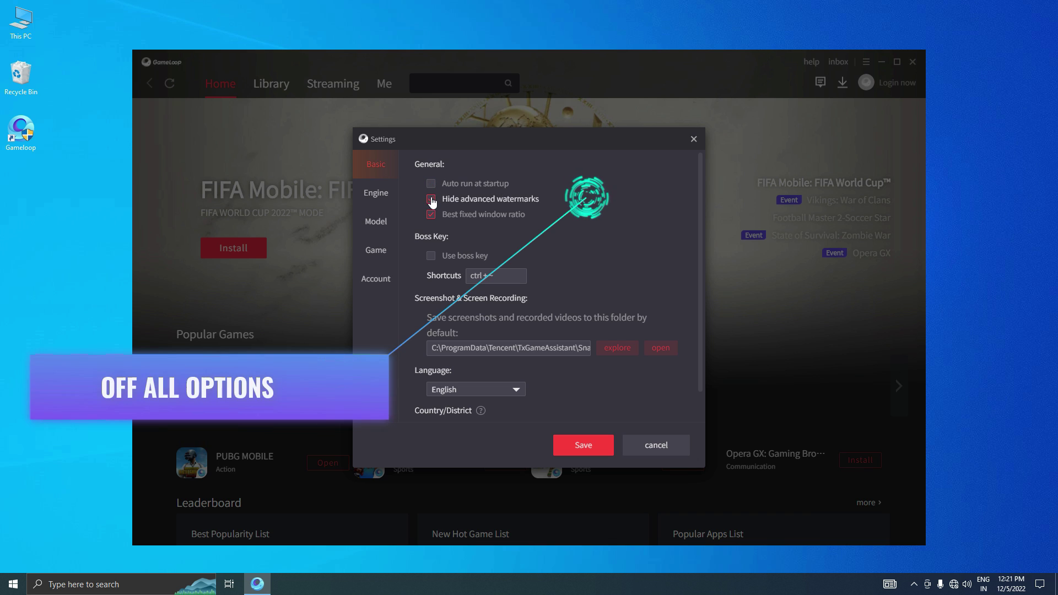
pyautogui.click(432, 215)
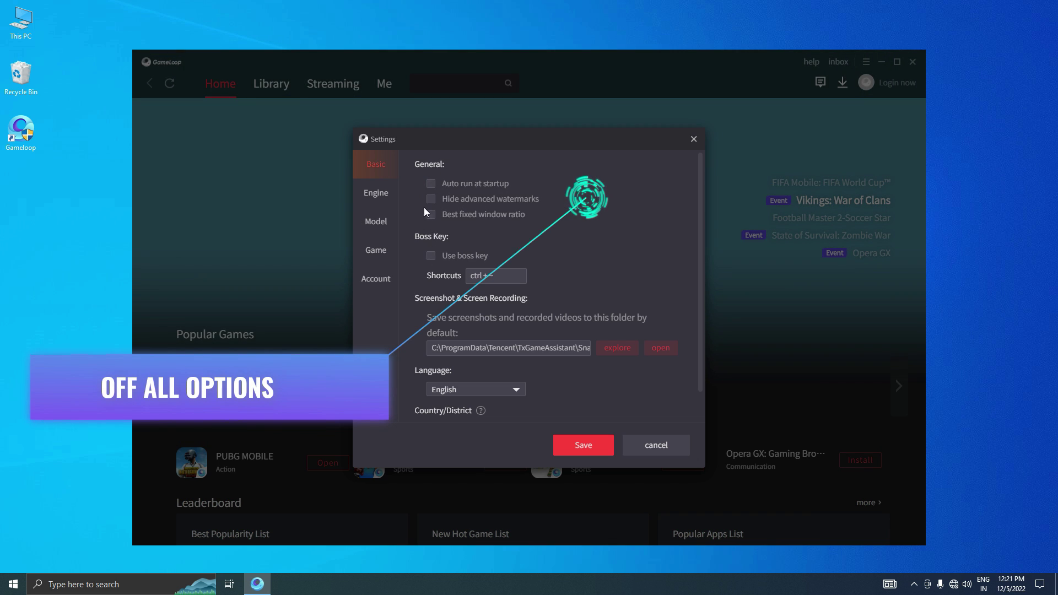
pyautogui.scroll(-1, 435, 286)
pyautogui.click(442, 358)
pyautogui.click(444, 393)
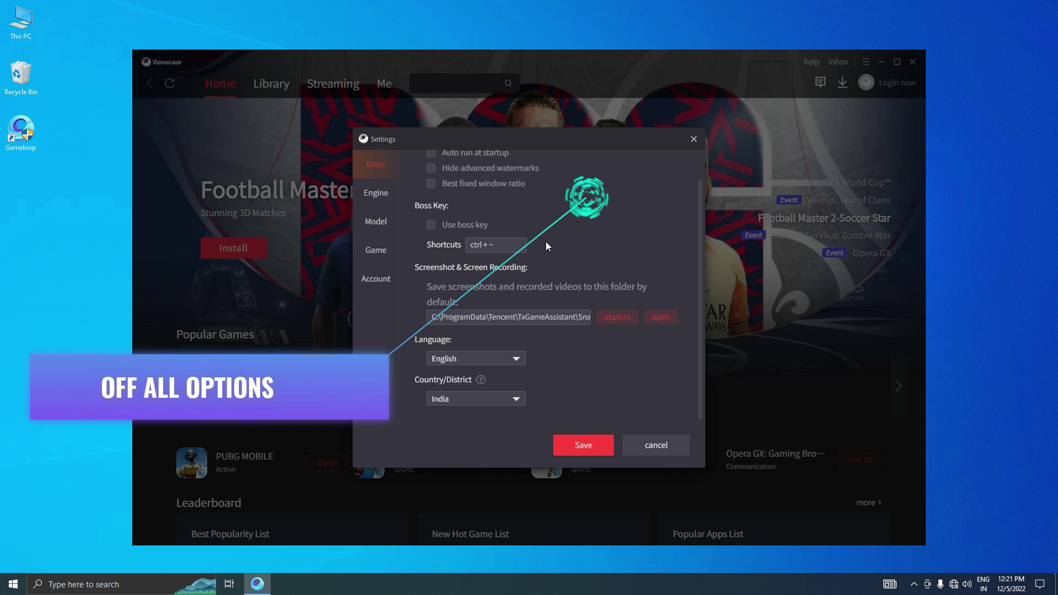
# - In the engine settings, set screen rendering mode to OpenGL+ and disable vertical sync
pyautogui.click(376, 193)
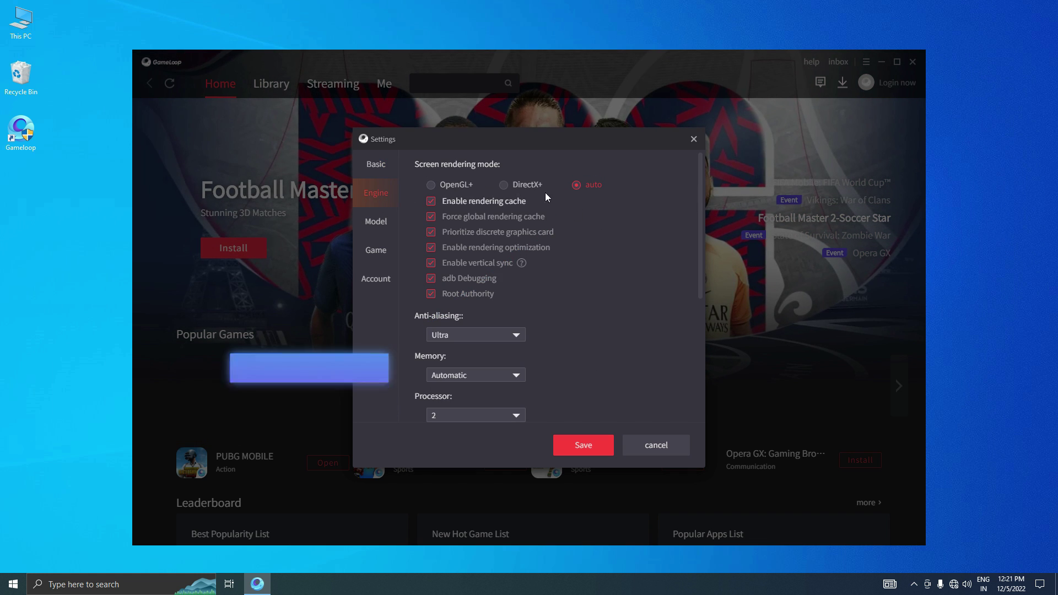
pyautogui.click(432, 185)
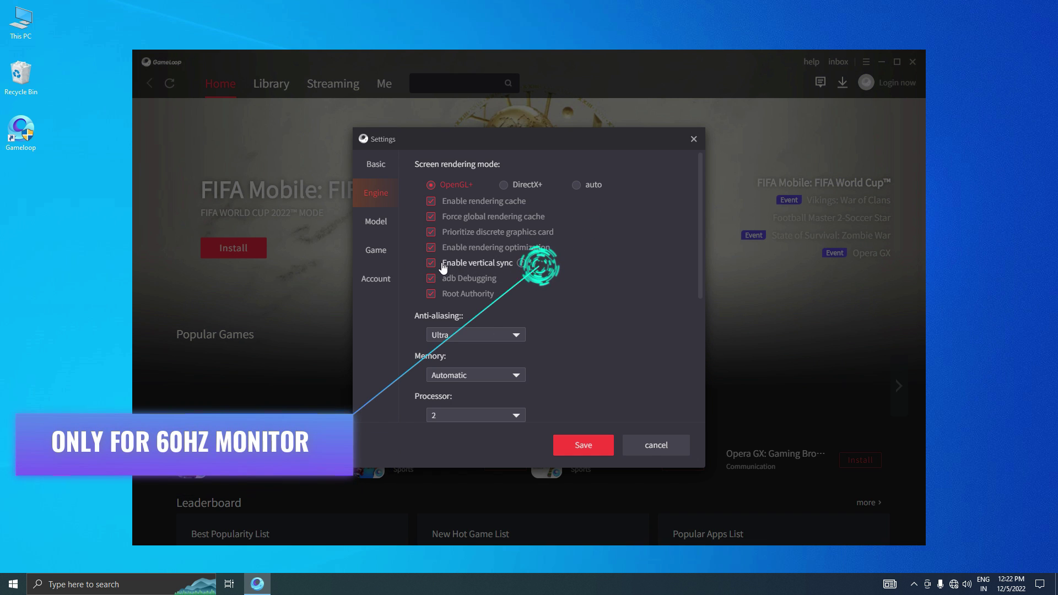
pyautogui.click(443, 265)
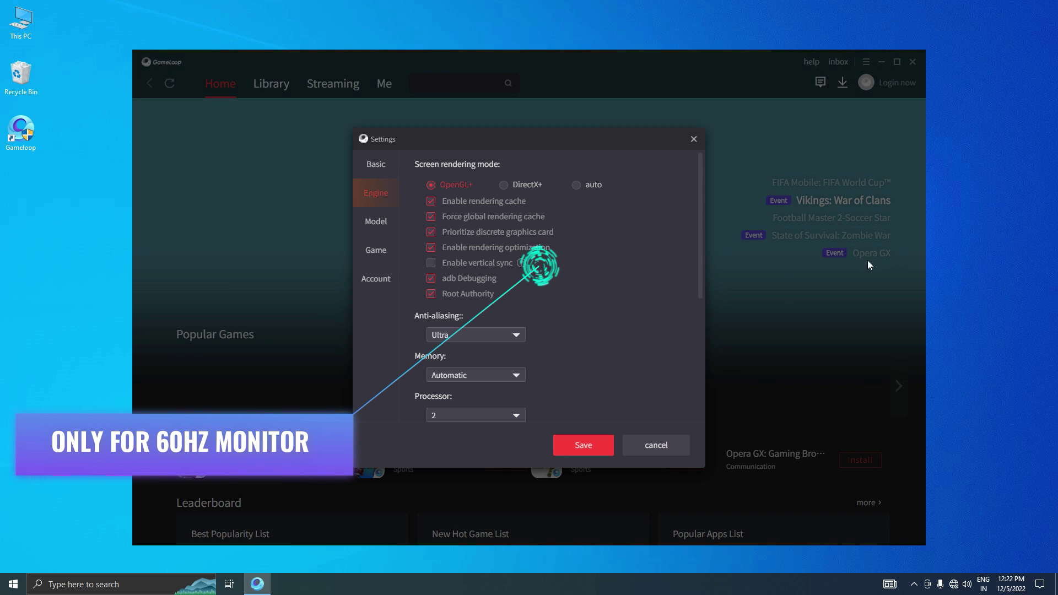
# - Check the monitor's refresh rate in the Windows advanced display settings and close them
pyautogui.rightClick(951, 241)
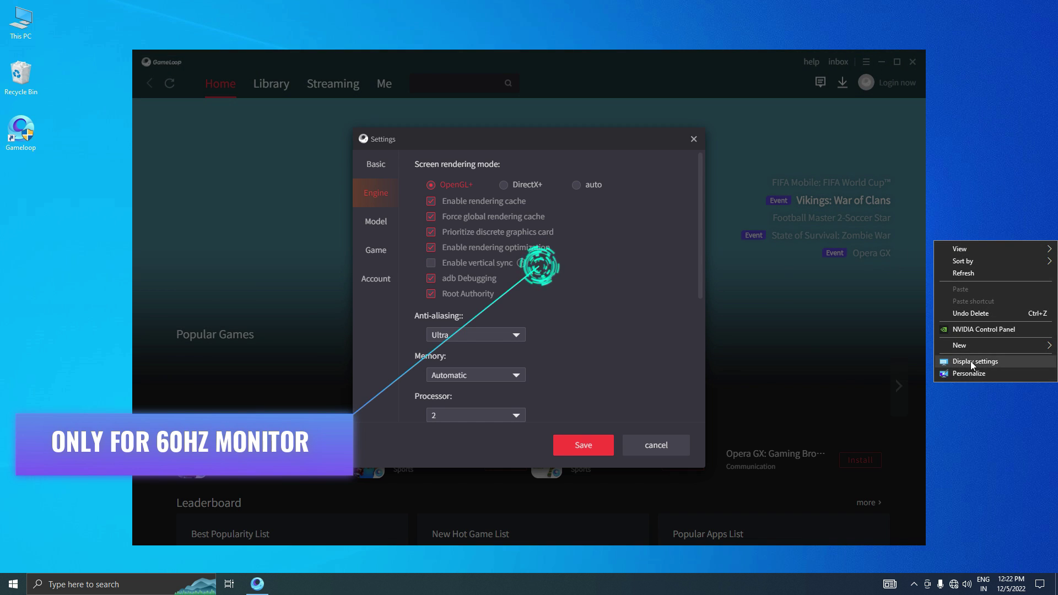
pyautogui.click(970, 361)
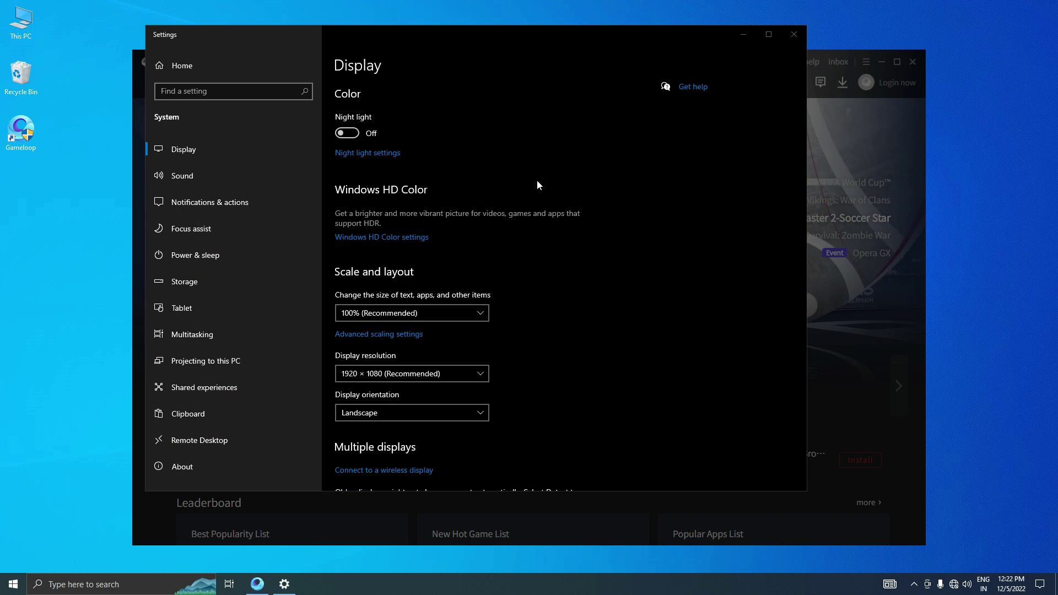
pyautogui.scroll(-3, 562, 335)
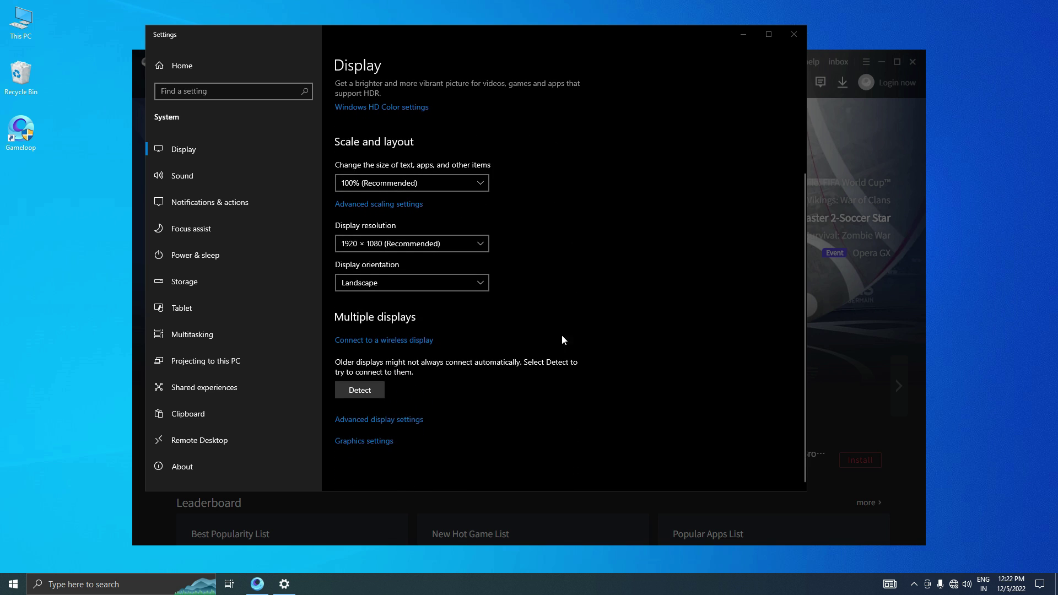
pyautogui.click(384, 420)
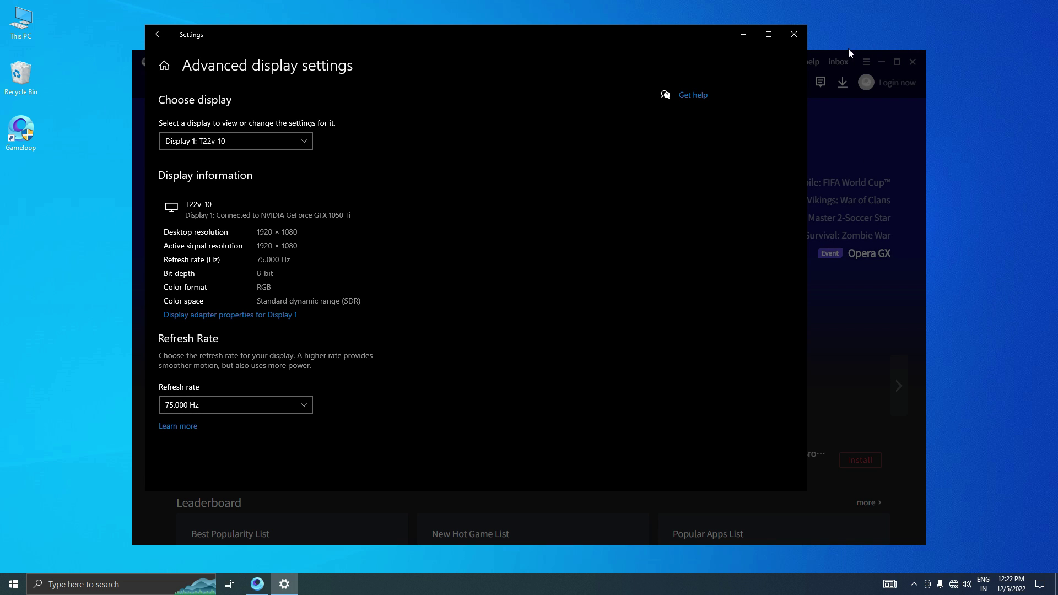
pyautogui.click(794, 34)
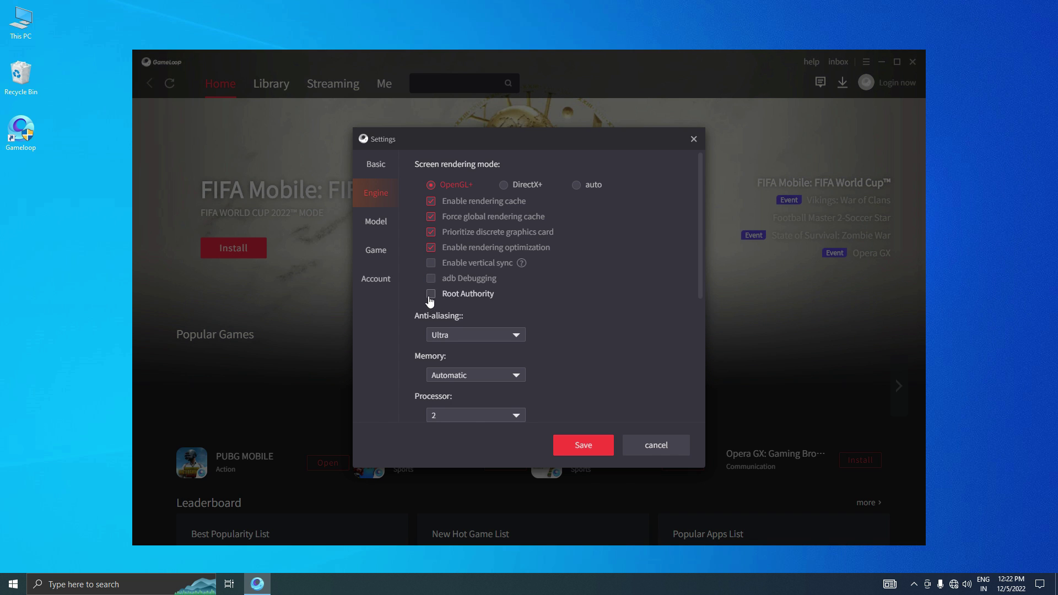
# - Set the engine's anti-aliasing to Off
pyautogui.scroll(-1, 628, 301)
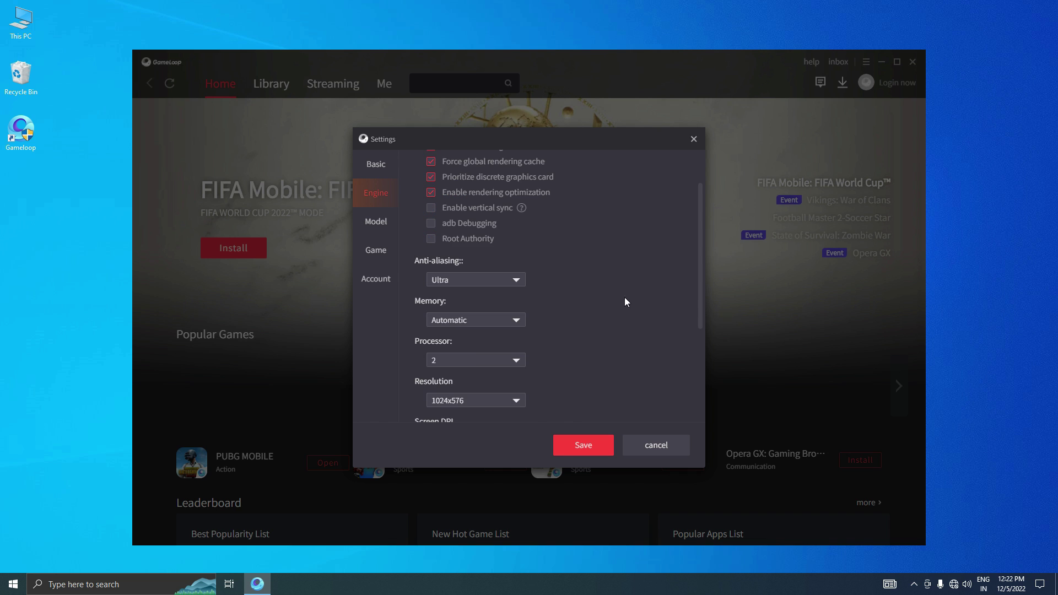
pyautogui.click(444, 280)
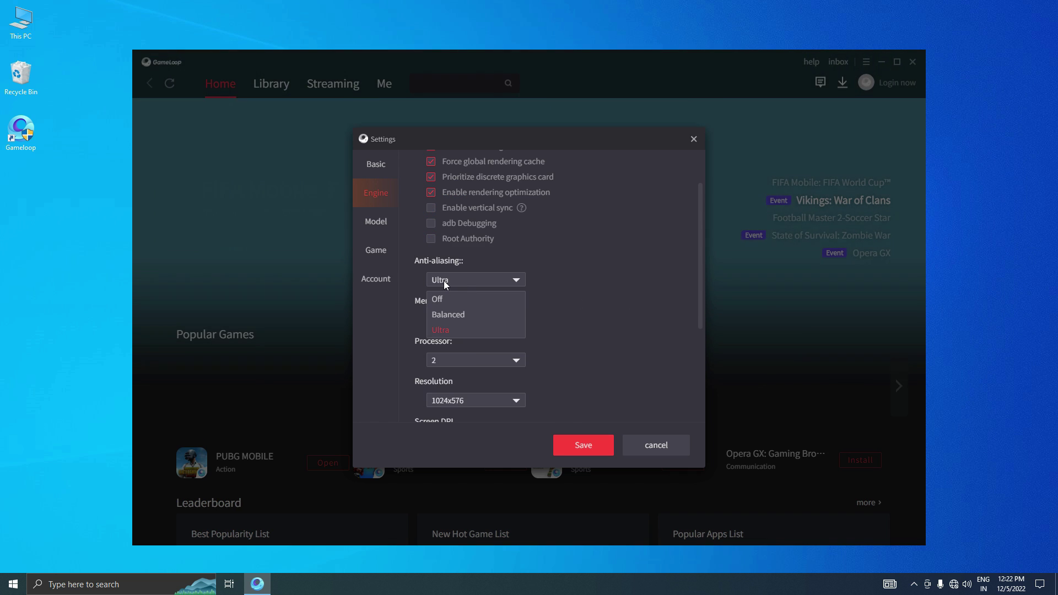
pyautogui.click(477, 300)
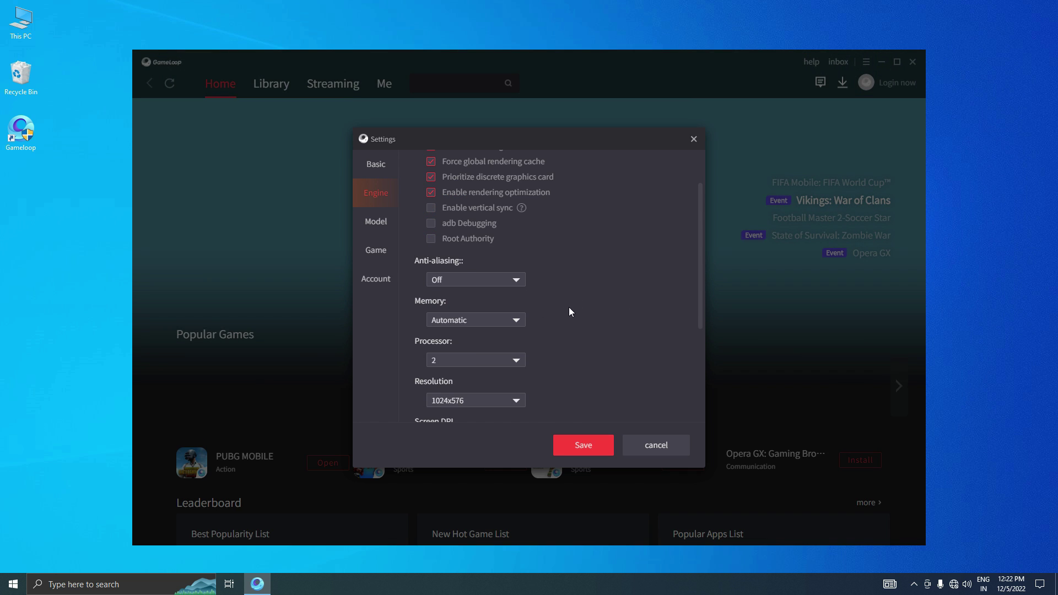
# - Look through the engine's memory sizes and check the computer's installed RAM in Task Manager
pyautogui.click(467, 321)
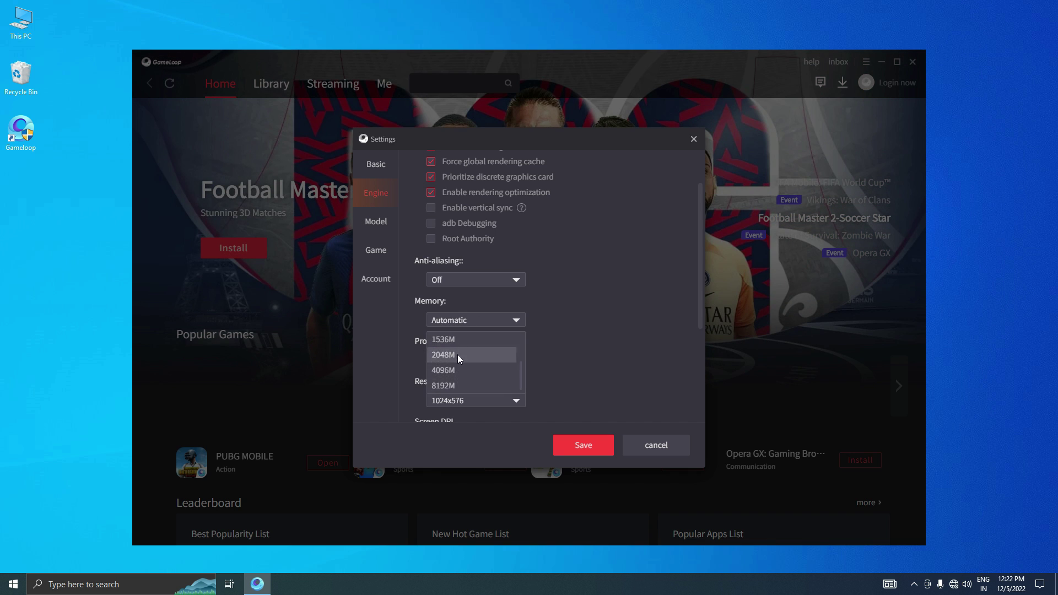
pyautogui.click(457, 355)
pyautogui.rightClick(582, 583)
pyautogui.click(649, 538)
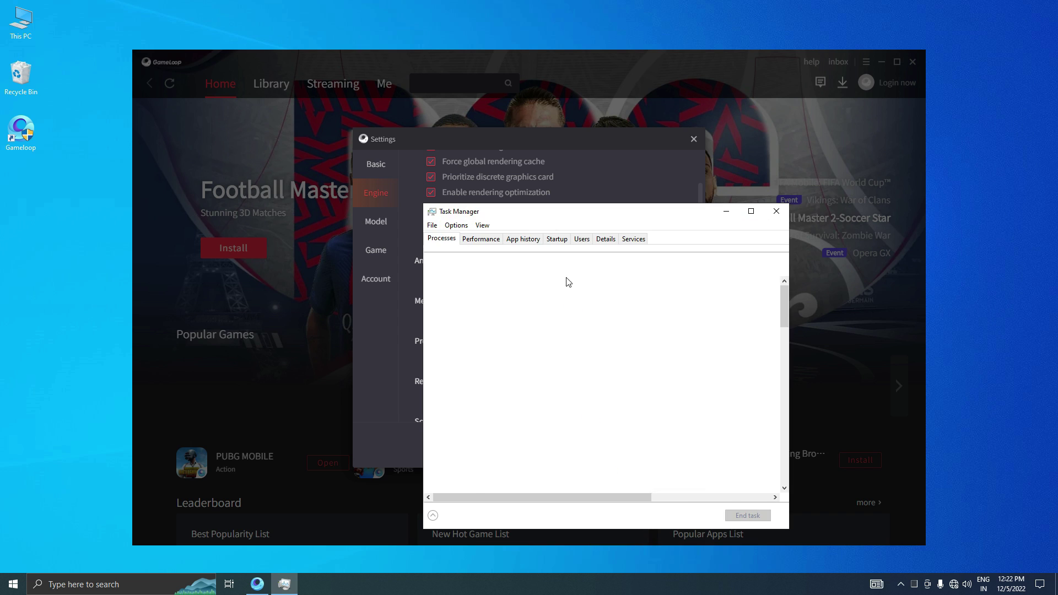
pyautogui.click(483, 241)
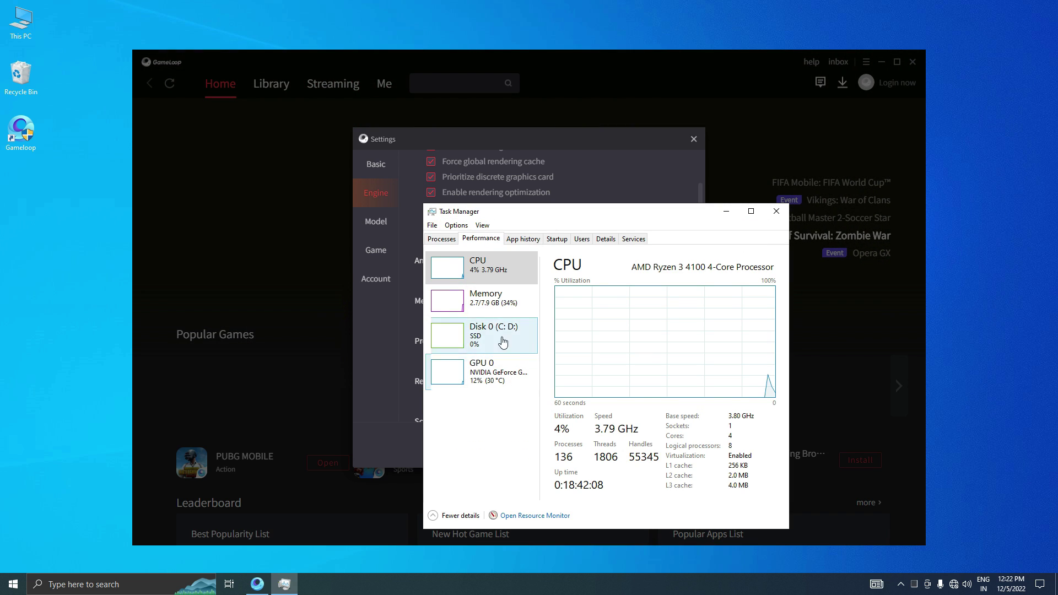
pyautogui.click(489, 309)
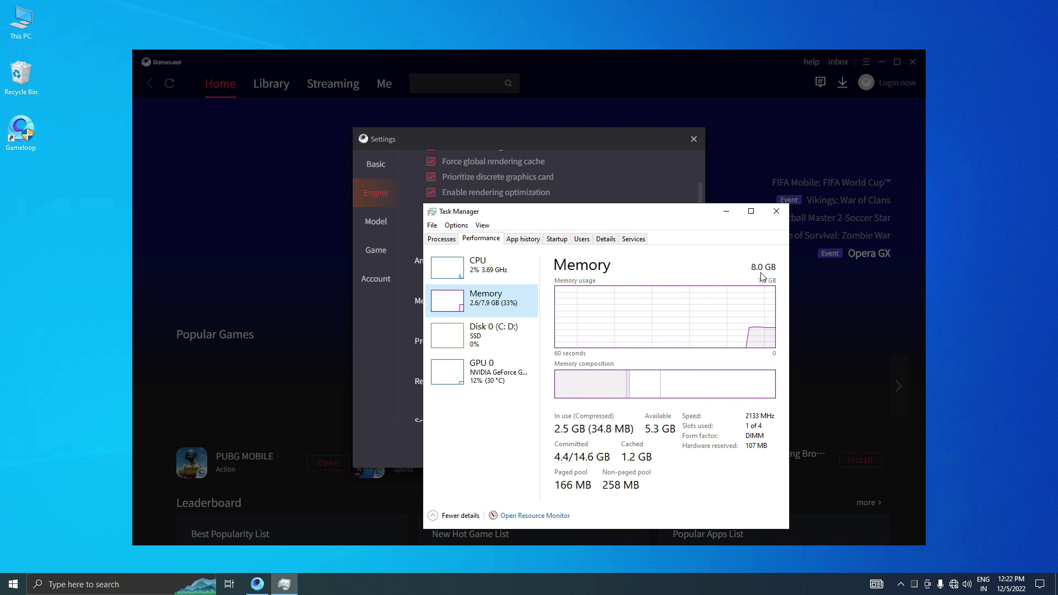
pyautogui.click(786, 216)
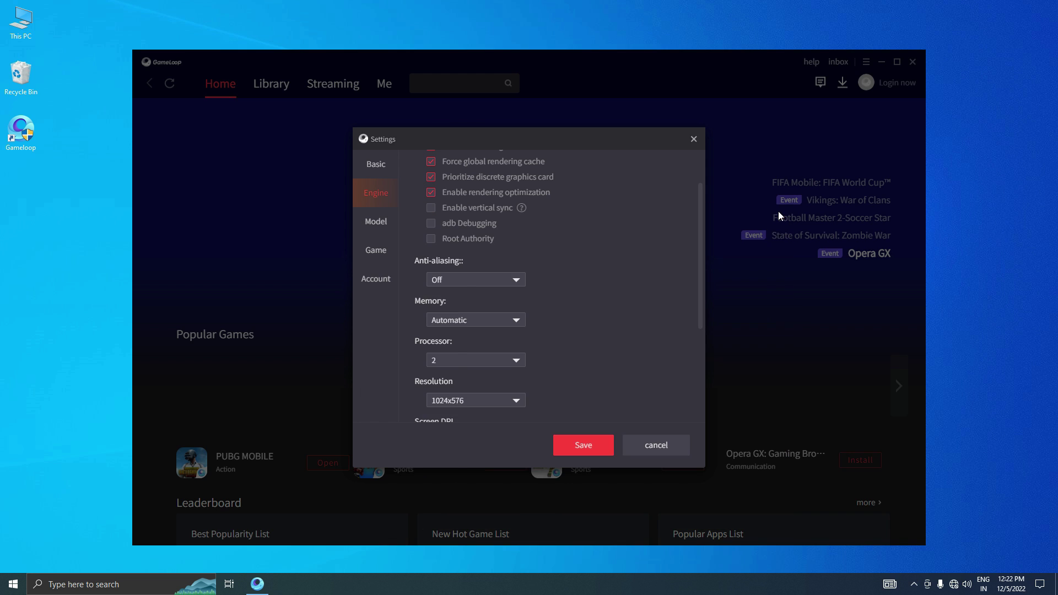
# - Open Calculator and multiply 1024 by 8 to work out the memory size in megabytes
pyautogui.click(83, 584)
pyautogui.write('c')
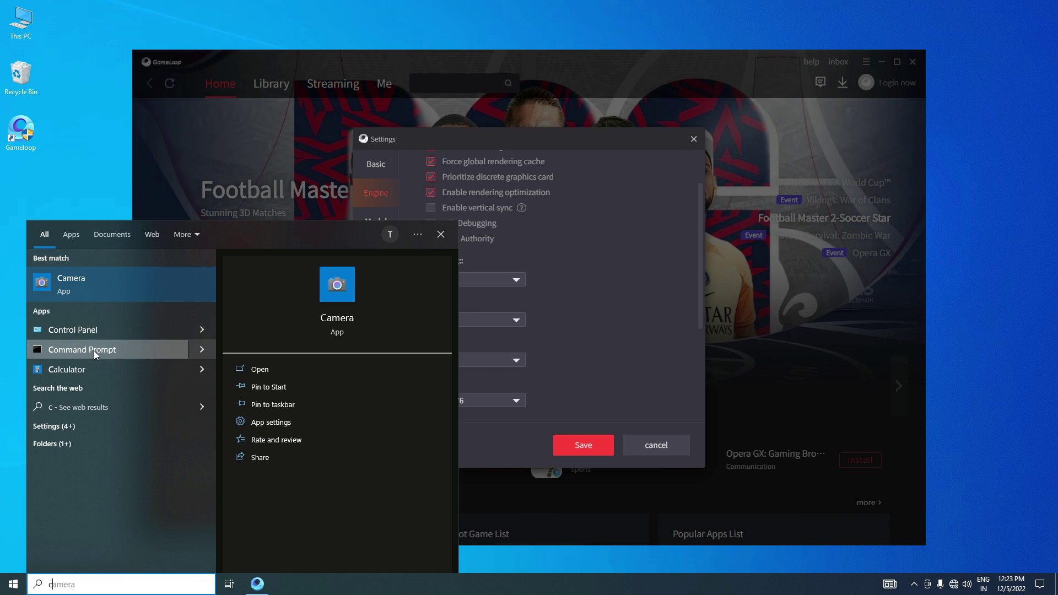
pyautogui.click(88, 368)
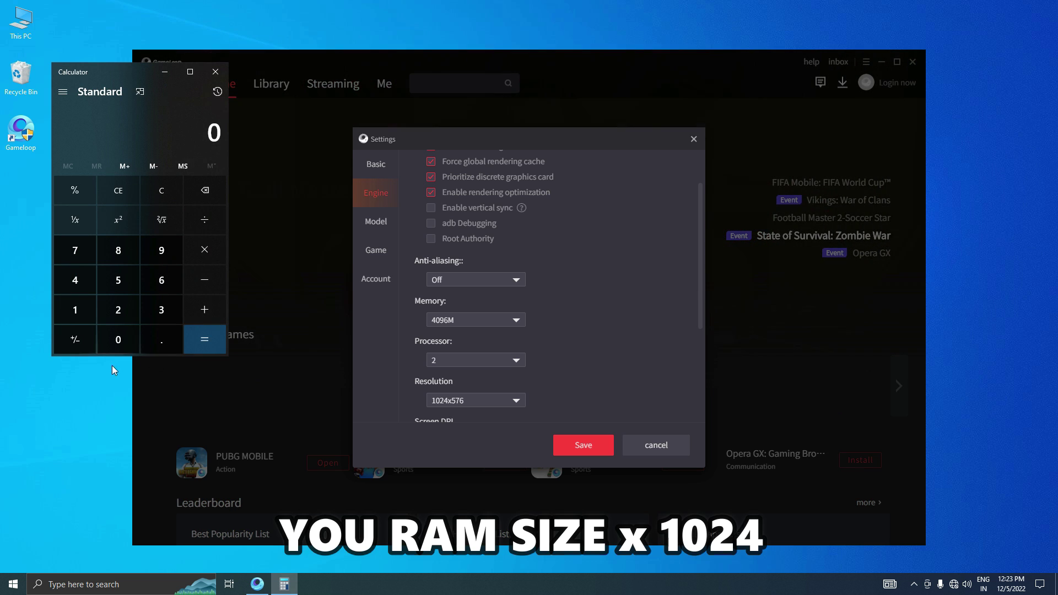
pyautogui.click(75, 313)
pyautogui.click(118, 339)
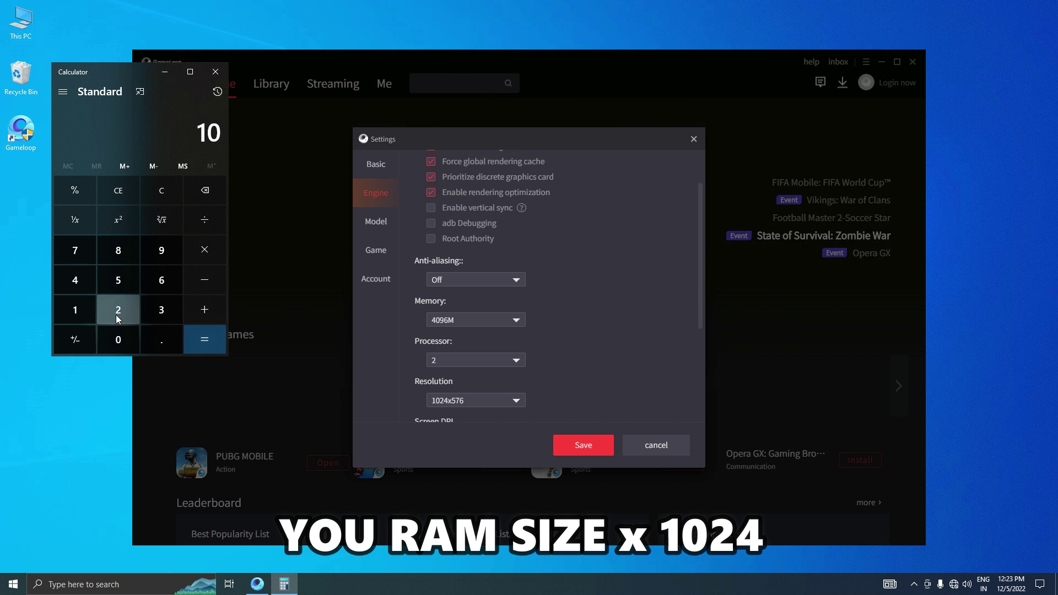
pyautogui.click(118, 310)
pyautogui.click(75, 280)
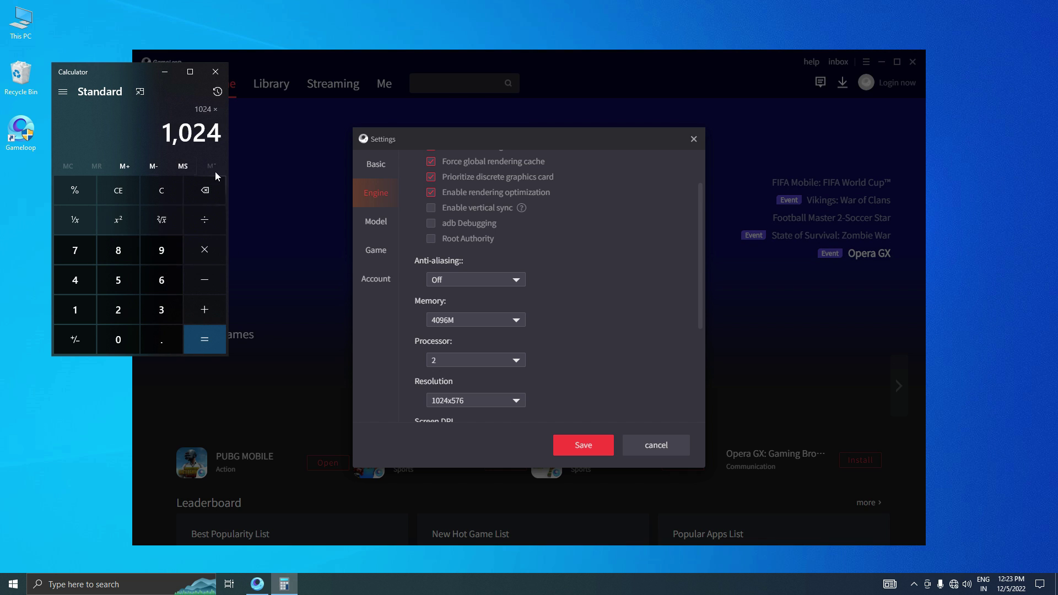
pyautogui.click(118, 250)
pyautogui.click(199, 340)
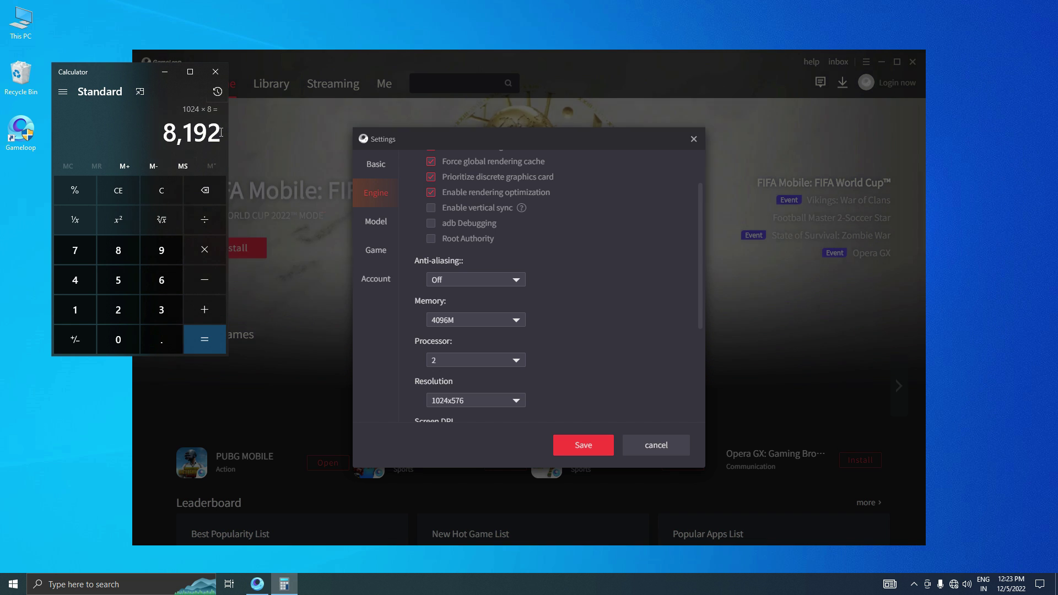
pyautogui.moveTo(209, 130); pyautogui.dragTo(163, 132)
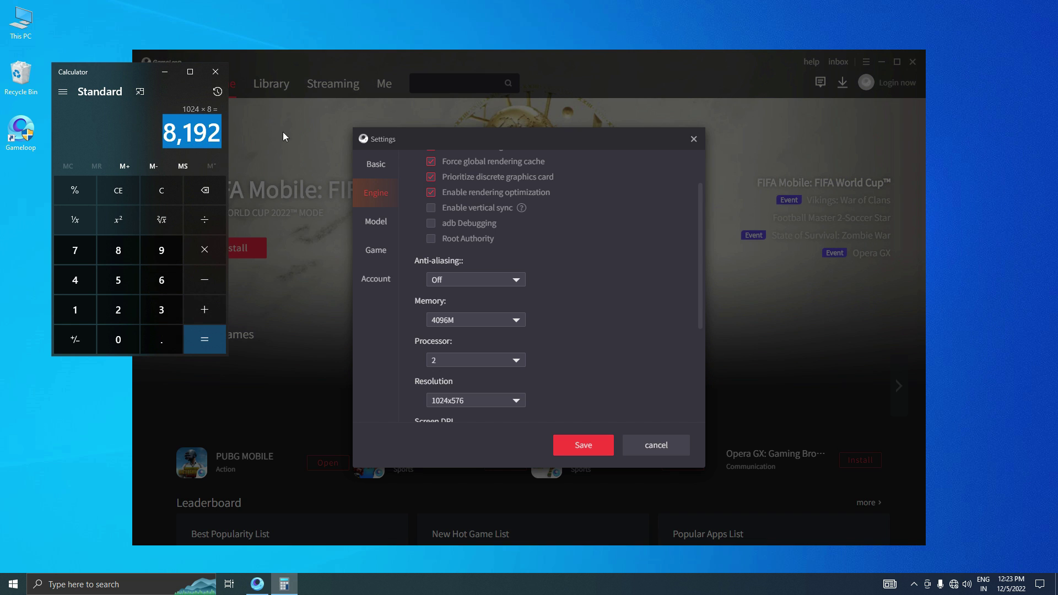
# - Set the GameLoop engine memory to 8192M, compare it with the calculated value and close Calculator
pyautogui.click(458, 322)
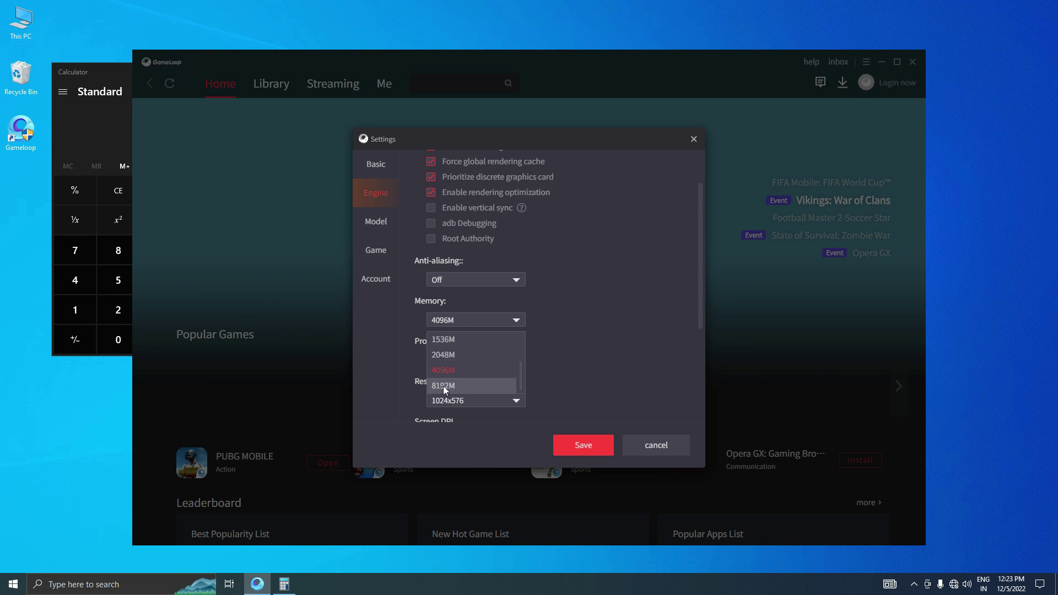
pyautogui.click(450, 385)
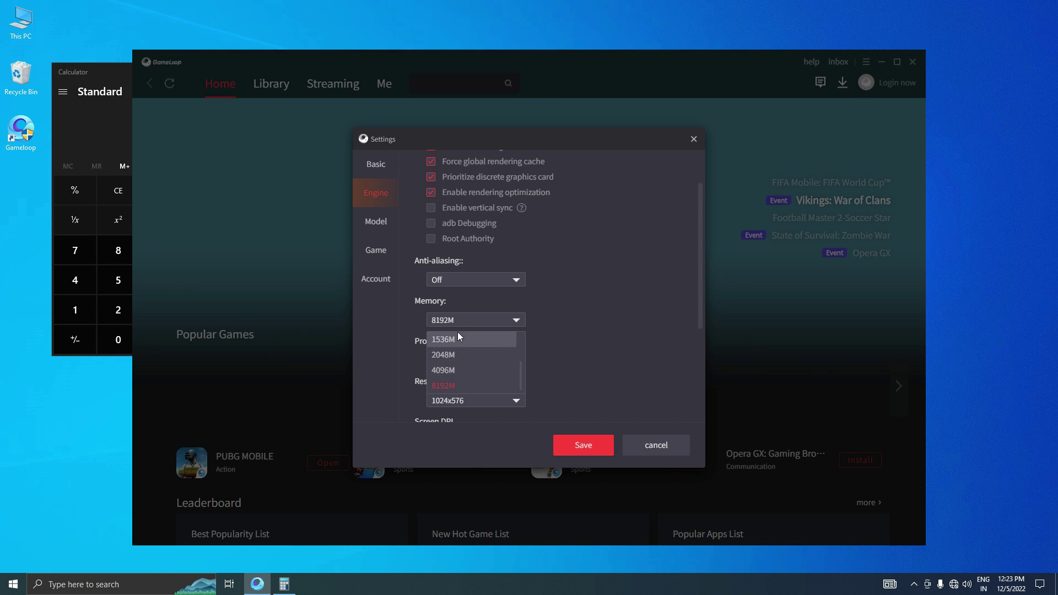
pyautogui.click(433, 321)
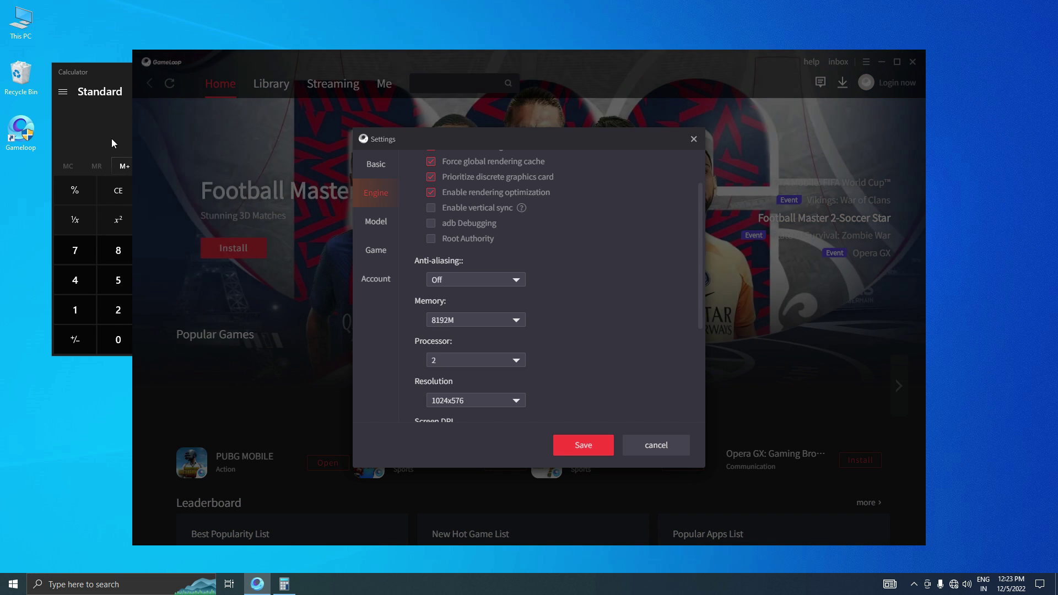
pyautogui.click(111, 138)
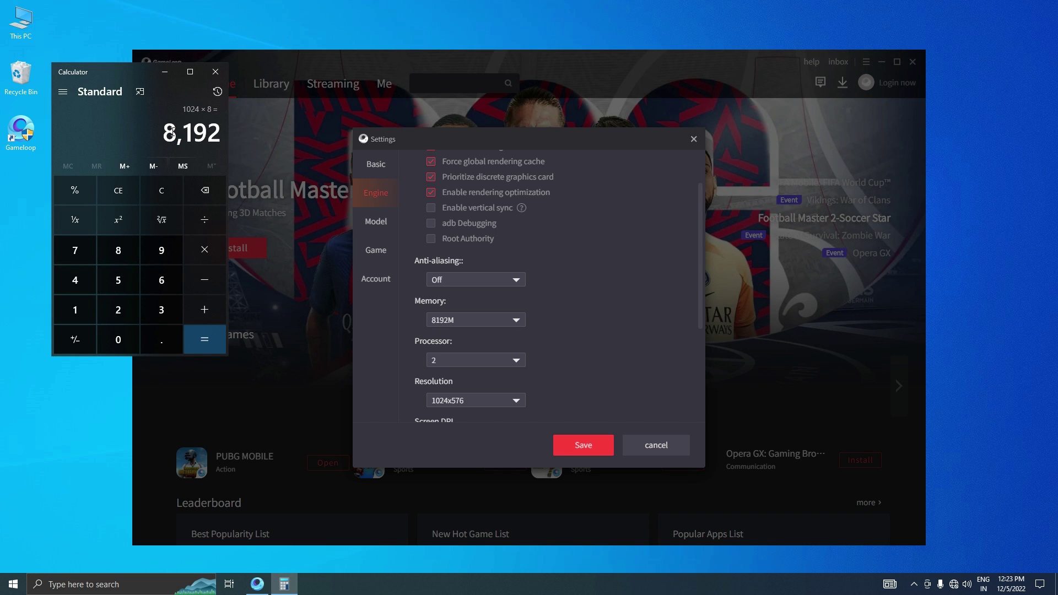
pyautogui.moveTo(172, 132); pyautogui.dragTo(250, 142)
pyautogui.click(446, 320)
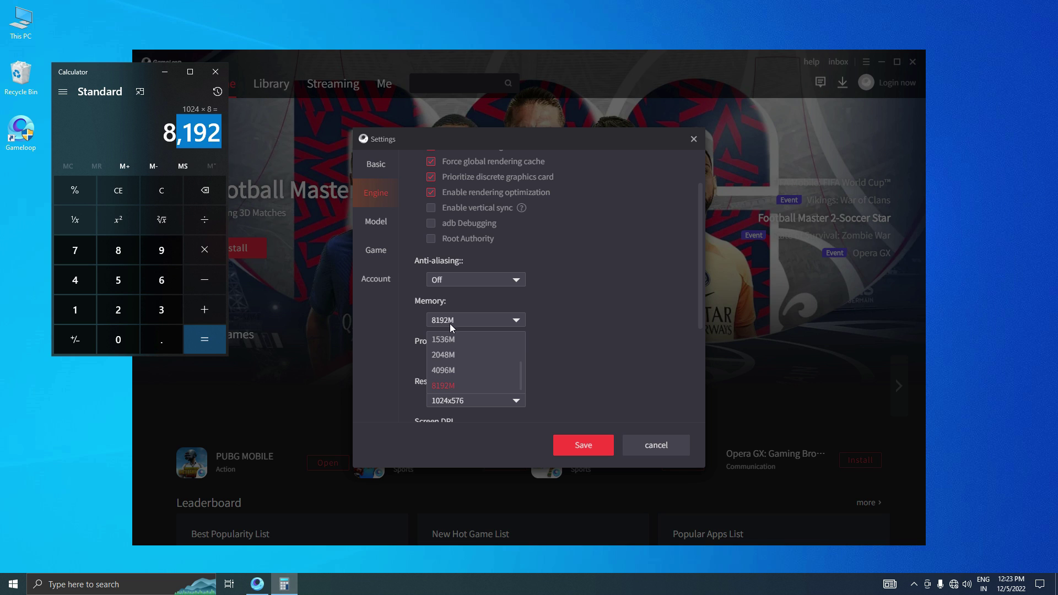
pyautogui.hotkey('alt', 'F4')
# - Check the CPU's core count in Task Manager and set the GameLoop engine's processor value to 4
pyautogui.click(450, 361)
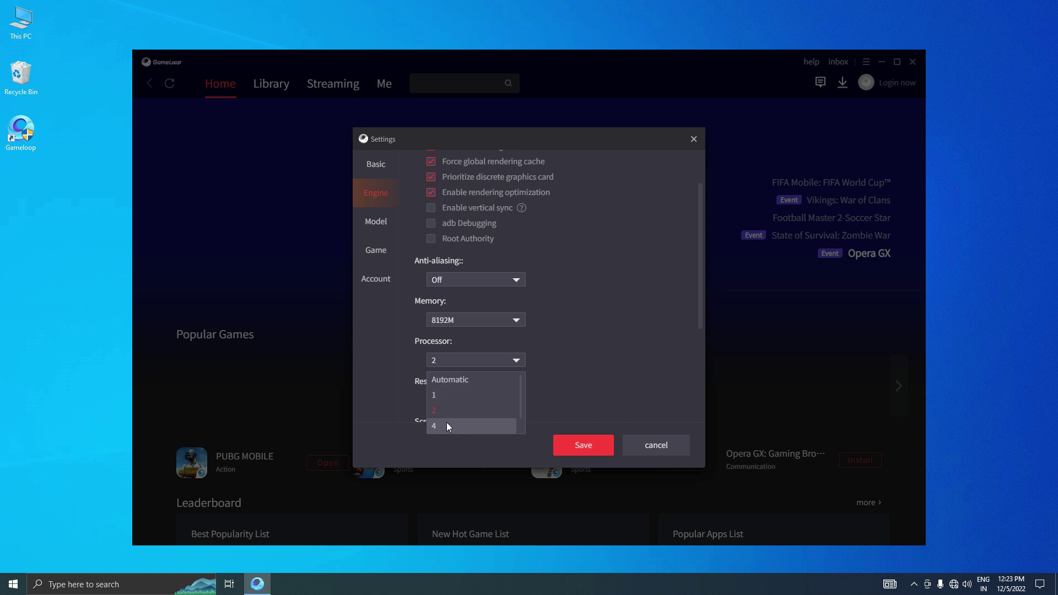
pyautogui.click(438, 409)
pyautogui.rightClick(695, 584)
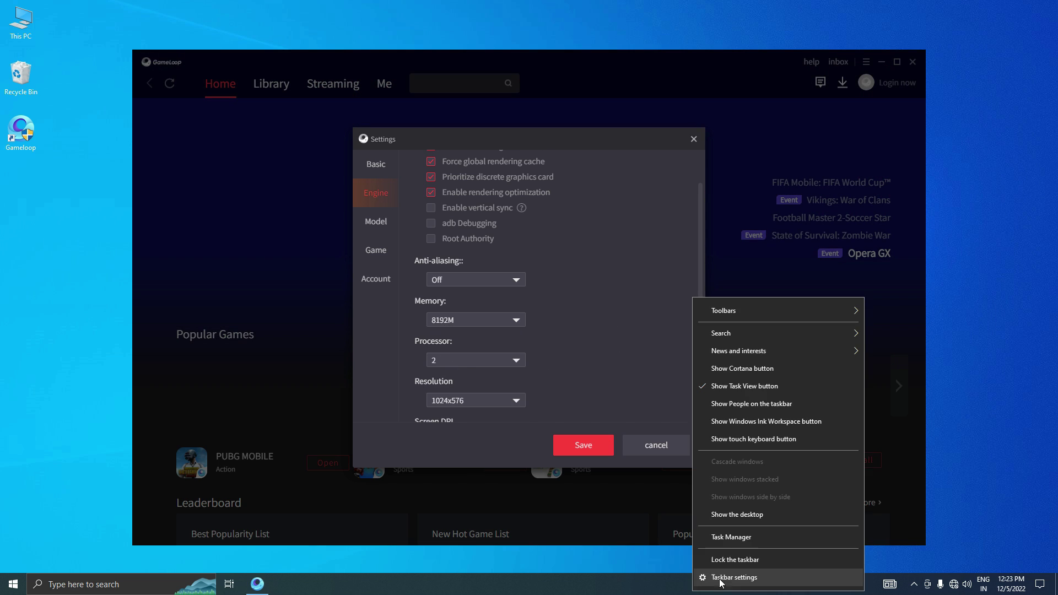
pyautogui.click(717, 538)
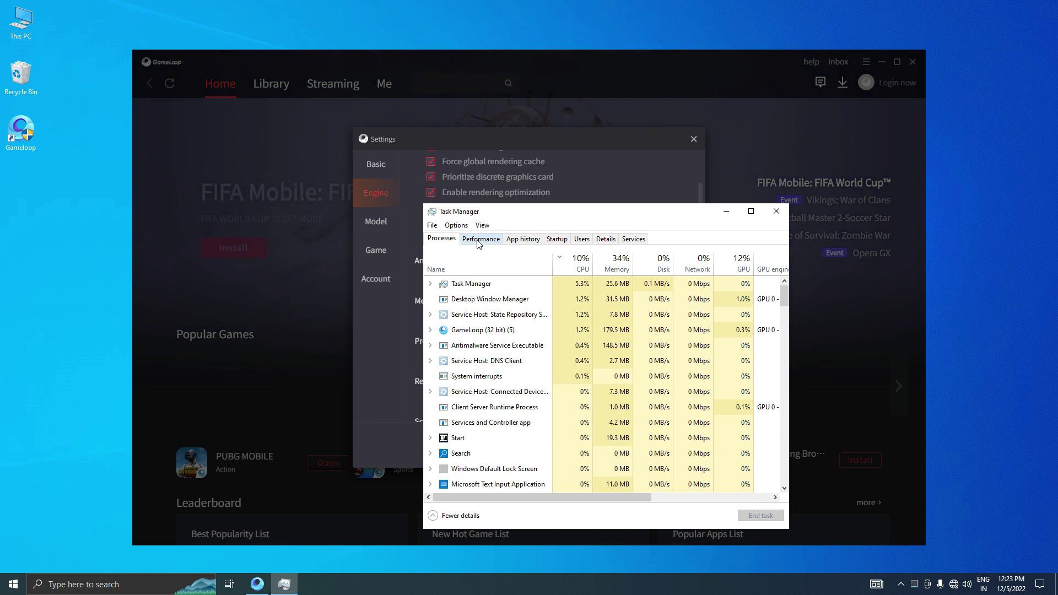
pyautogui.click(481, 238)
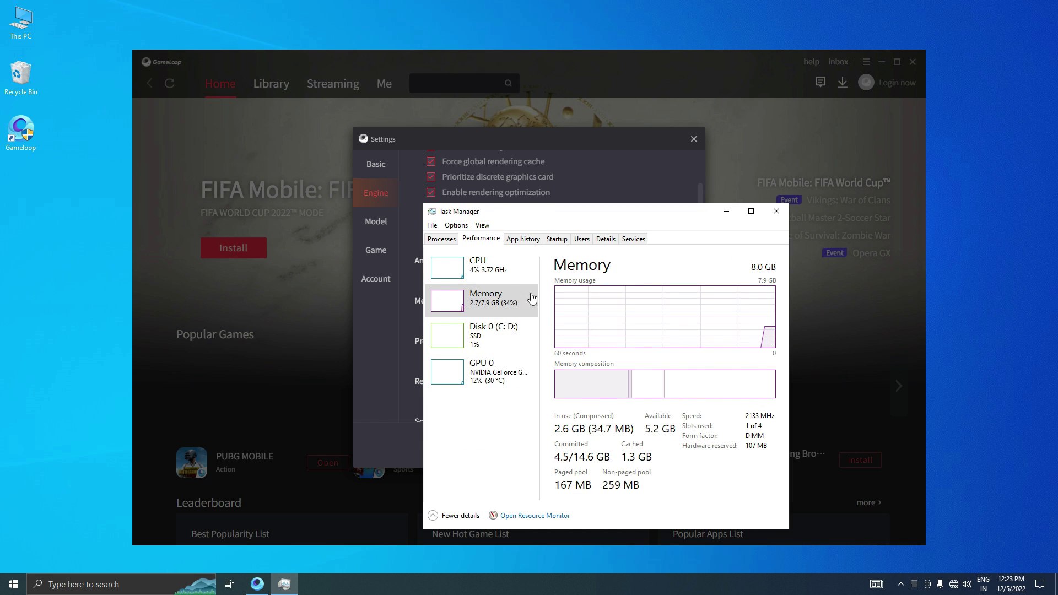
pyautogui.click(485, 267)
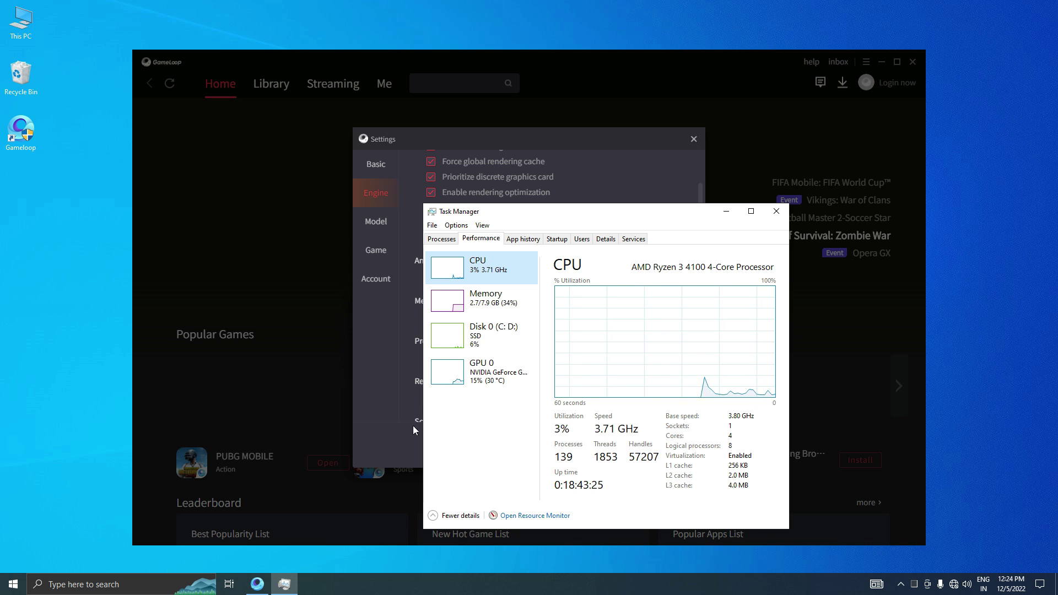
pyautogui.click(776, 211)
pyautogui.click(479, 360)
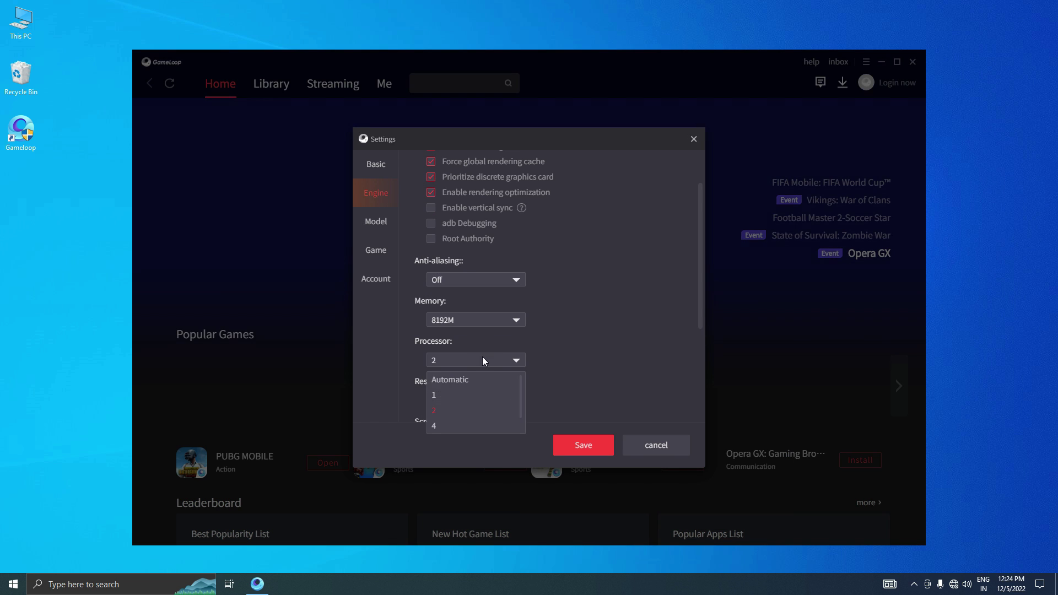
pyautogui.click(450, 423)
# - Set the engine's resolution to 1280x720 and the screen DPI to 120
pyautogui.scroll(-1, 606, 298)
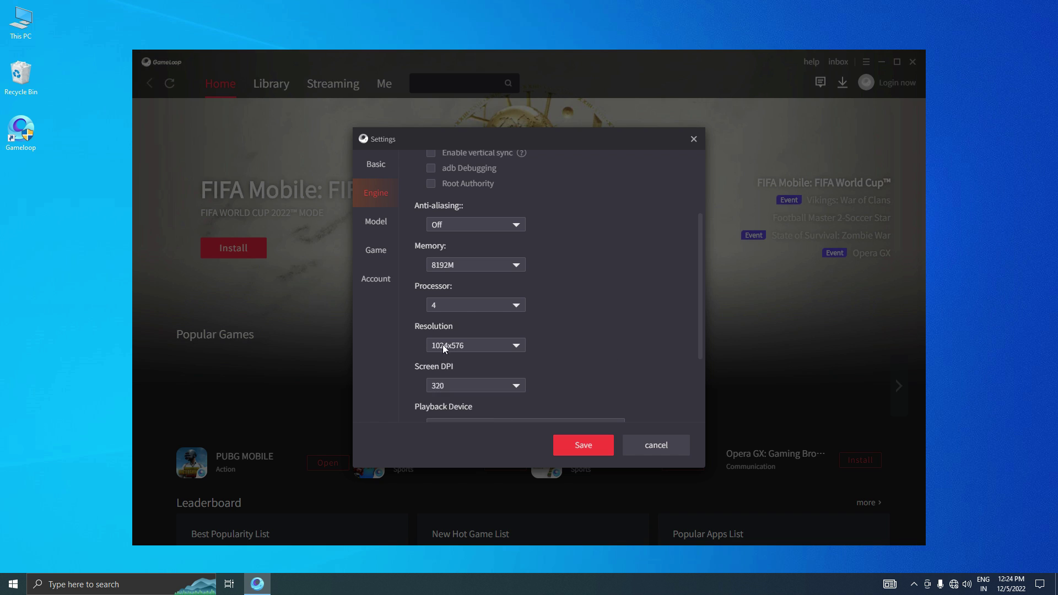
pyautogui.click(442, 345)
pyautogui.click(458, 343)
pyautogui.click(448, 344)
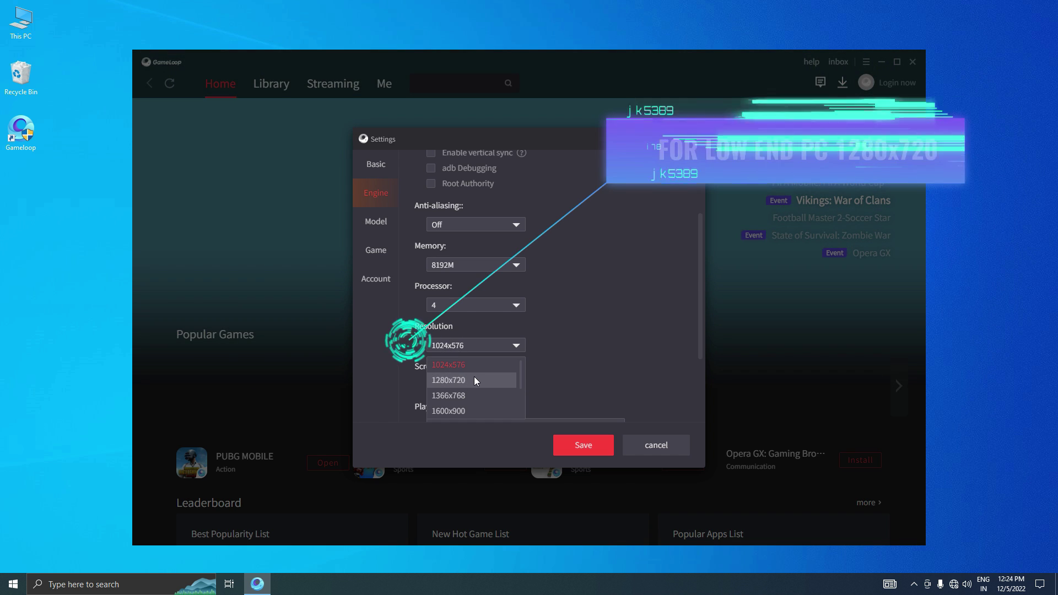
pyautogui.click(474, 380)
pyautogui.click(459, 346)
pyautogui.click(459, 346)
pyautogui.click(459, 346)
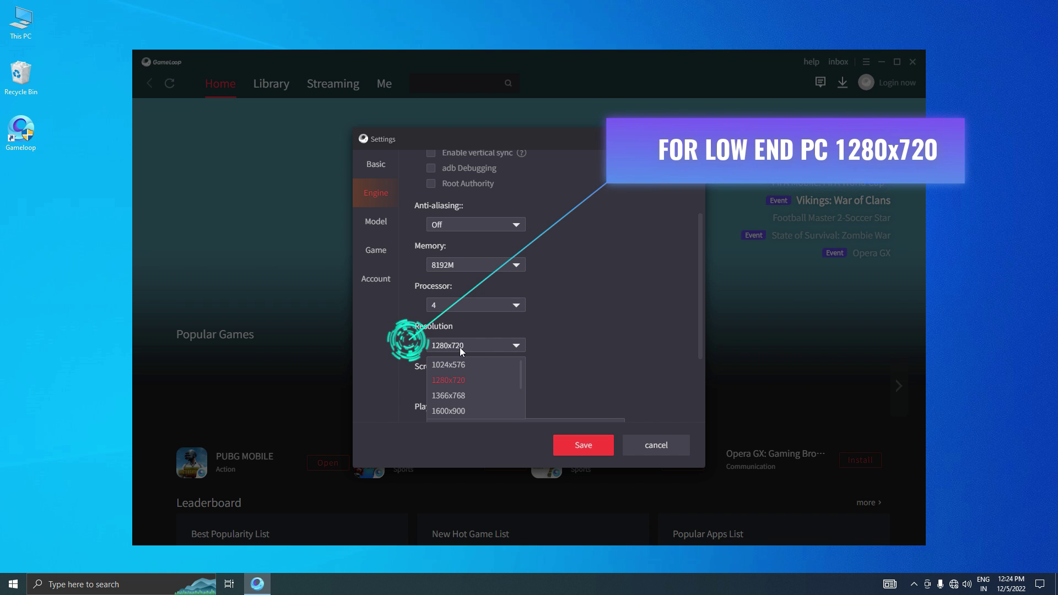
pyautogui.click(459, 345)
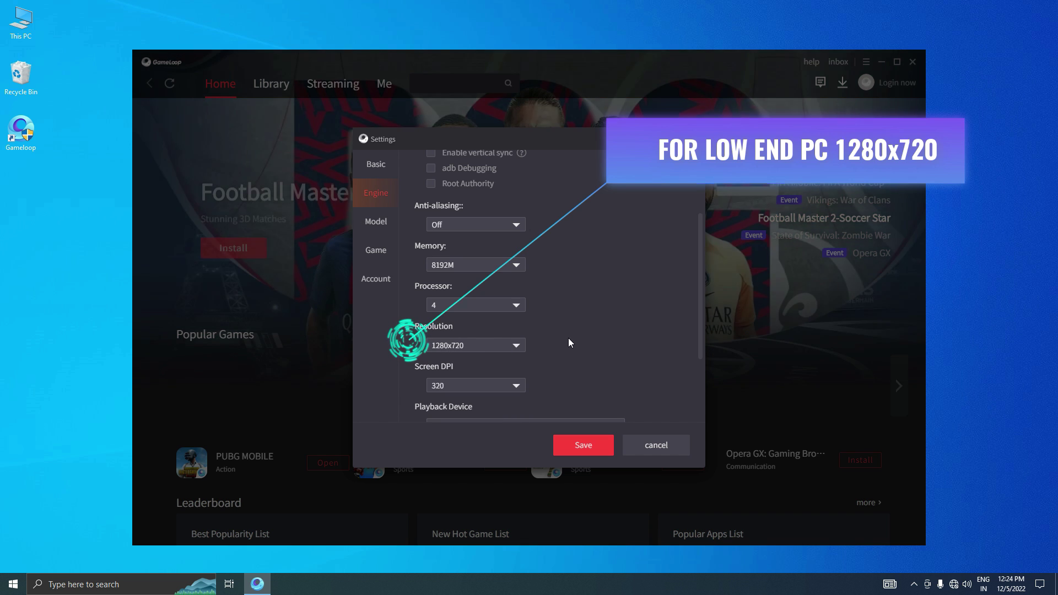
pyautogui.click(492, 383)
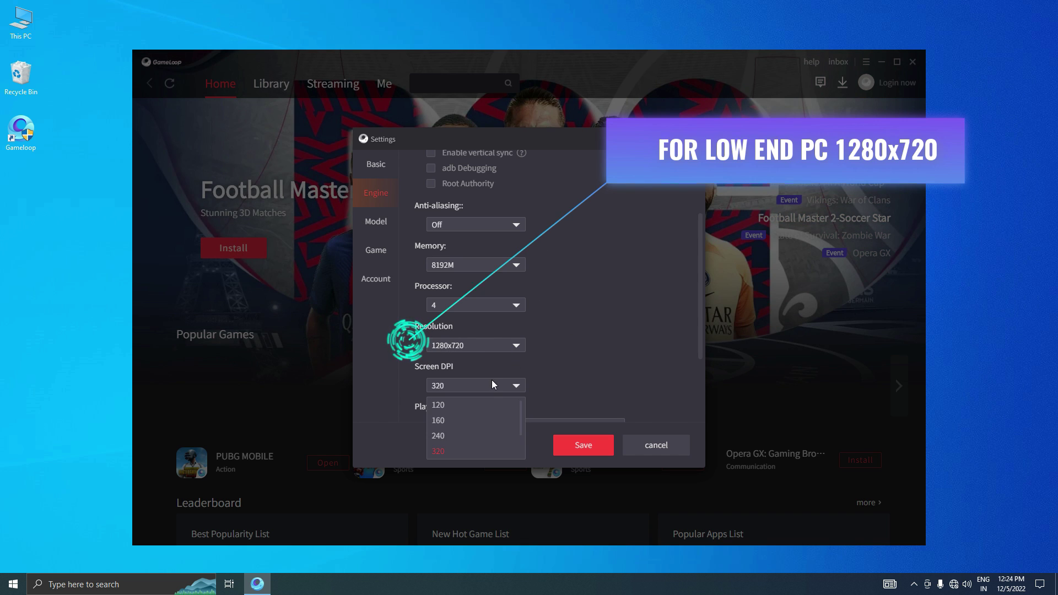
pyautogui.click(457, 400)
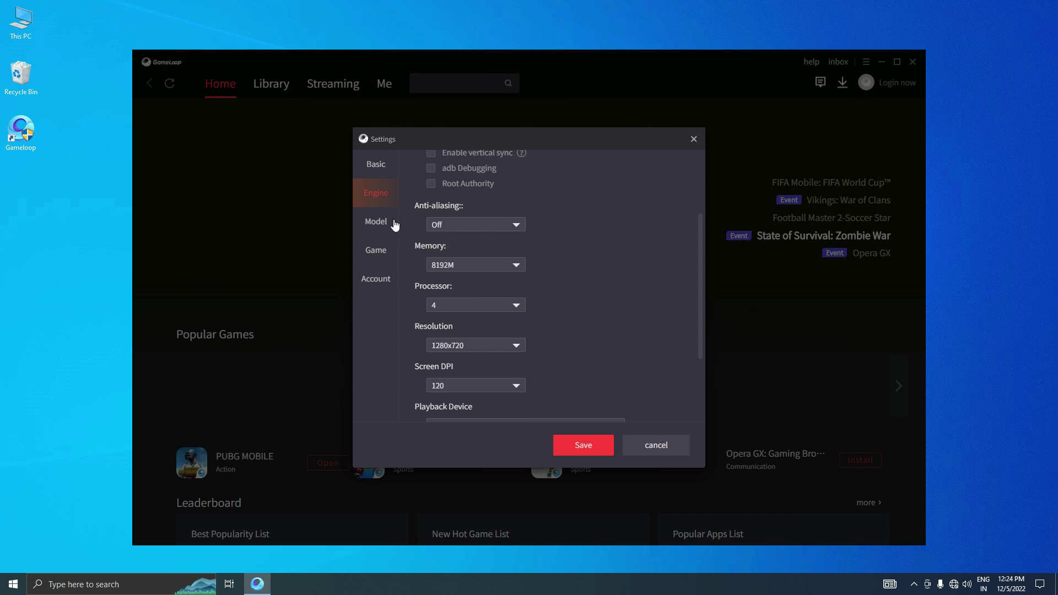
# - Choose Asus ROG 2 as the custom mobile phone model in the Model settings
pyautogui.click(374, 222)
pyautogui.click(433, 205)
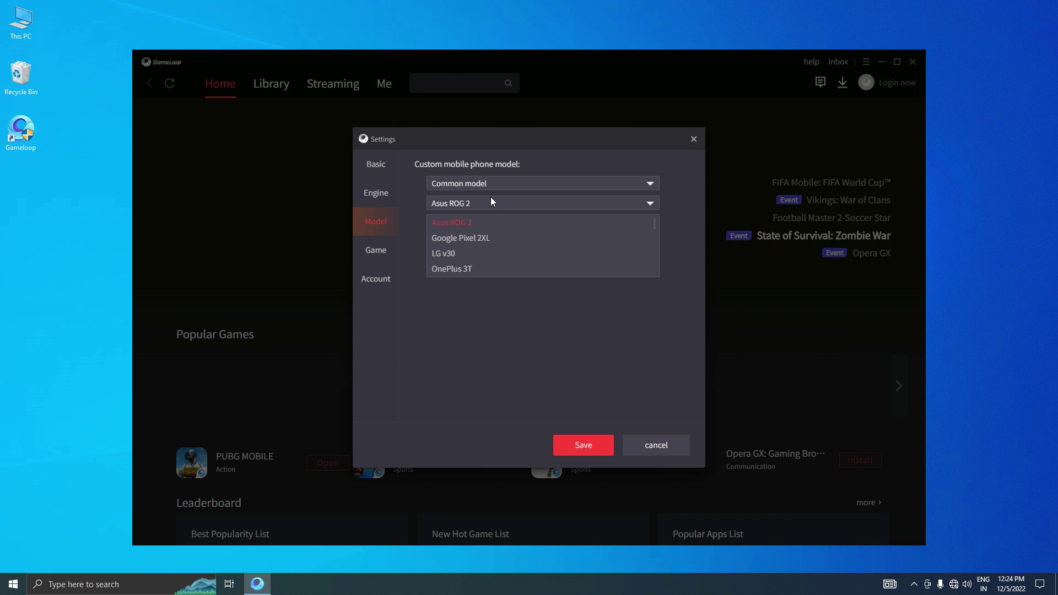
pyautogui.click(447, 223)
pyautogui.click(445, 204)
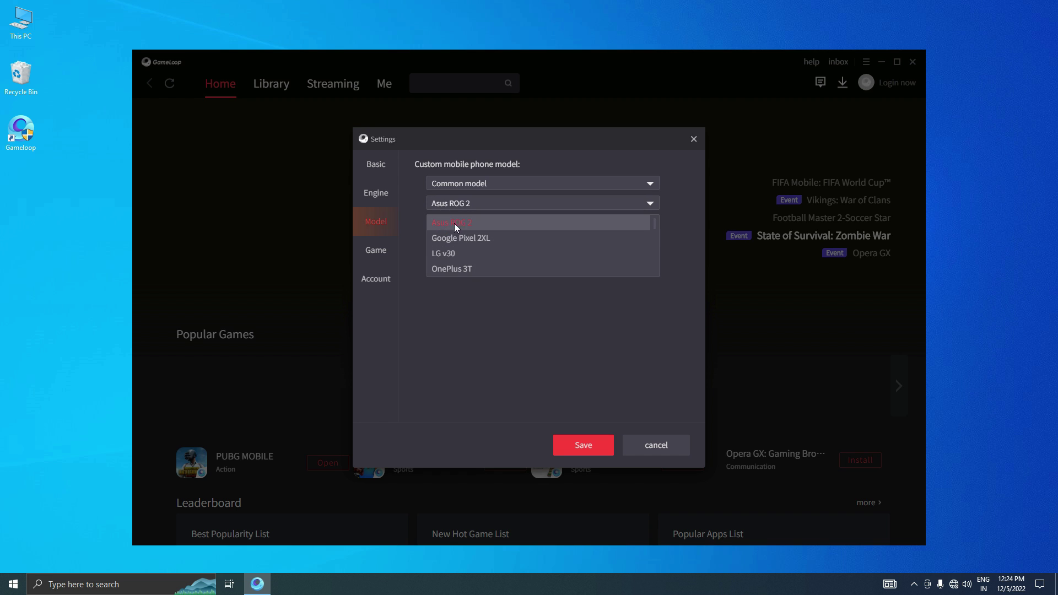
pyautogui.click(457, 221)
# - Set PUBG MOBILE to HD 1080P definition, Smooth graphics quality and 90 FPS, and save the GameLoop settings
pyautogui.click(377, 256)
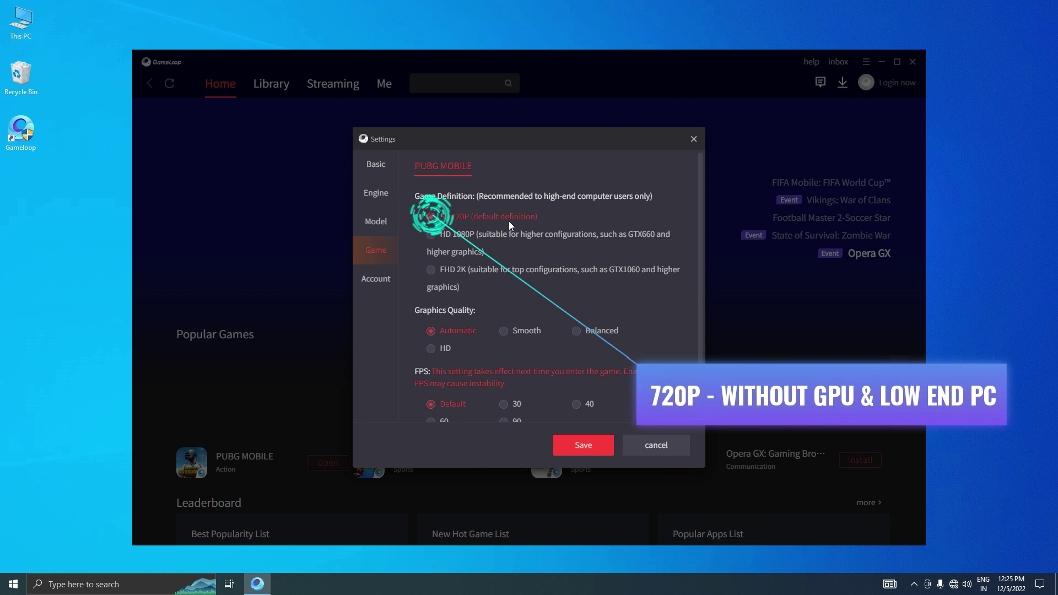
pyautogui.click(431, 235)
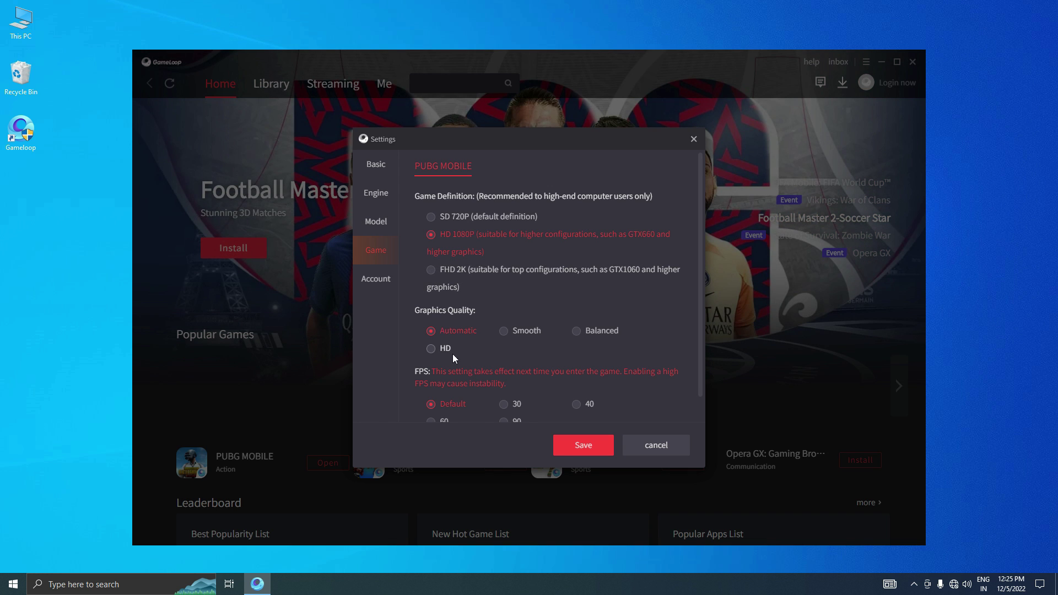
pyautogui.scroll(-1, 430, 309)
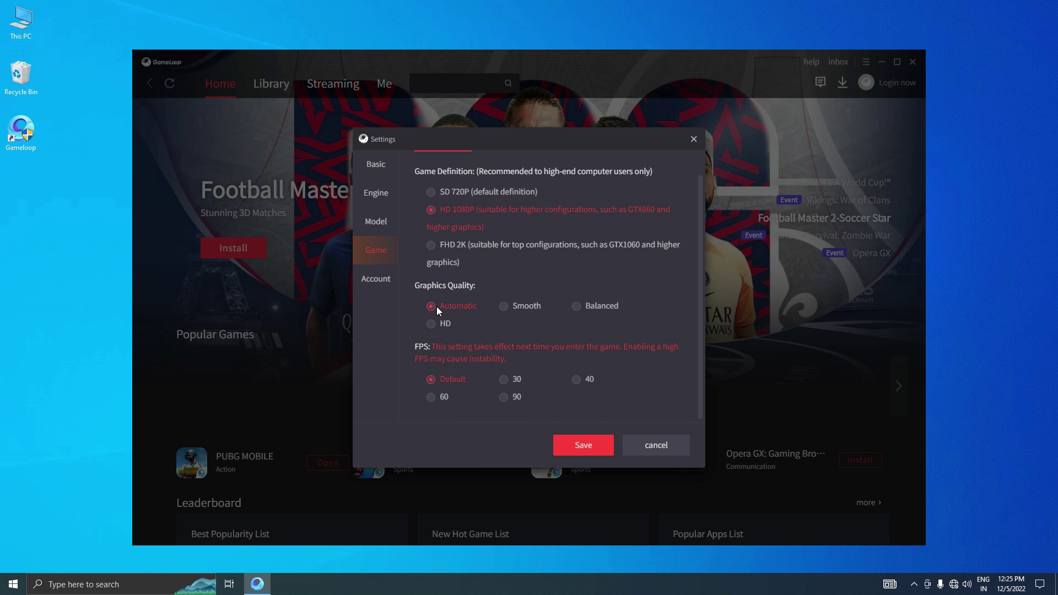
pyautogui.click(503, 307)
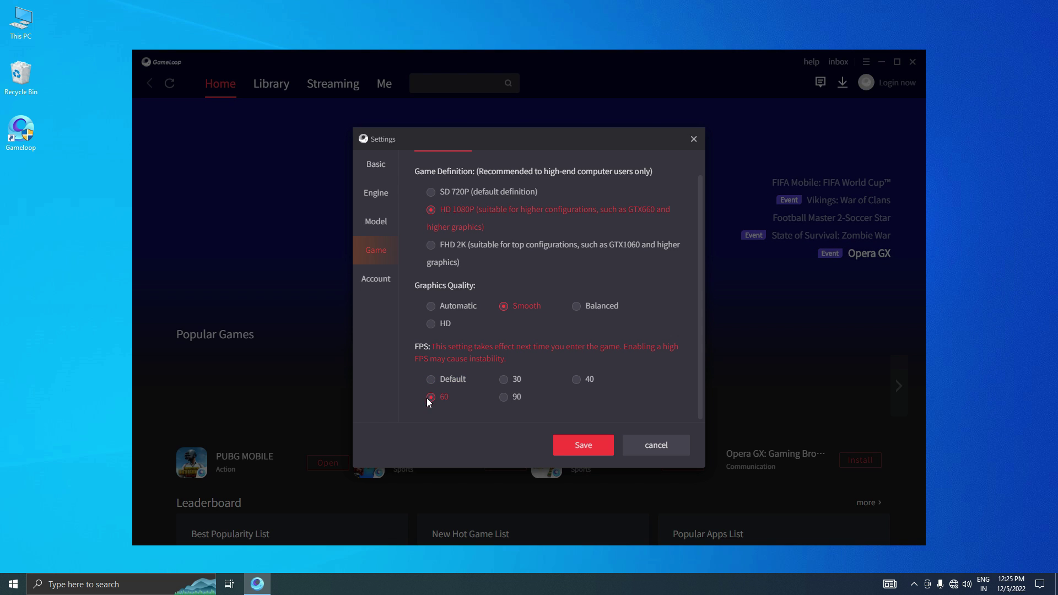
pyautogui.click(504, 398)
pyautogui.click(380, 281)
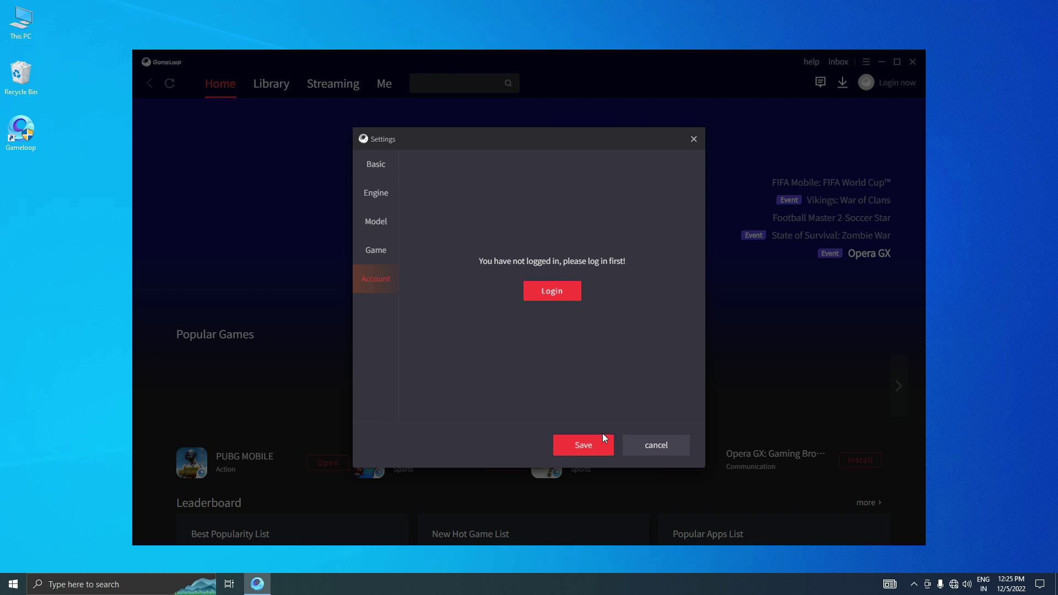
pyautogui.click(582, 444)
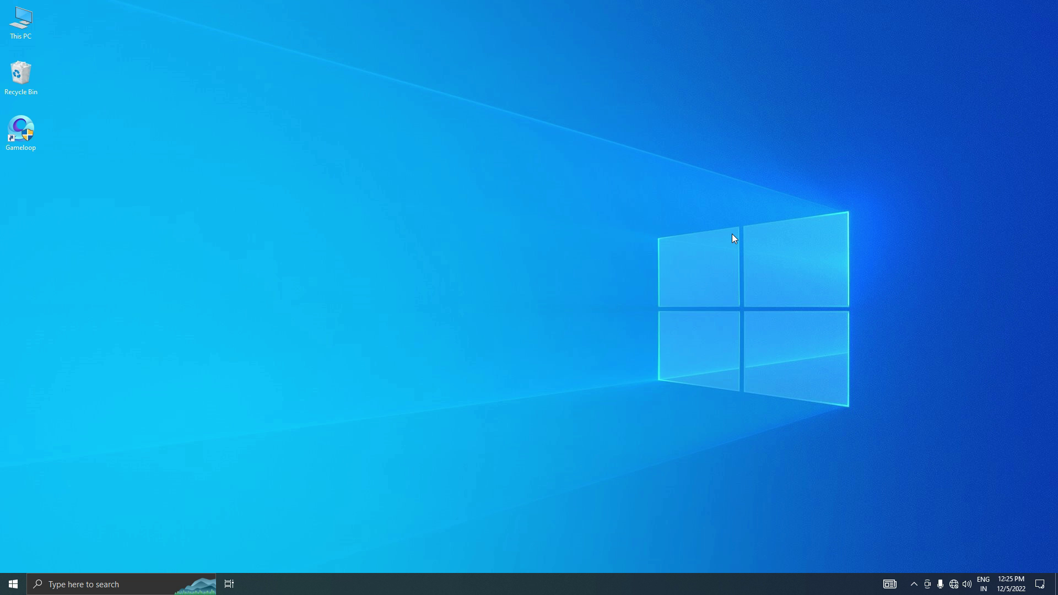
# - Search Windows for "gra" and open Graphics settings
pyautogui.click(110, 584)
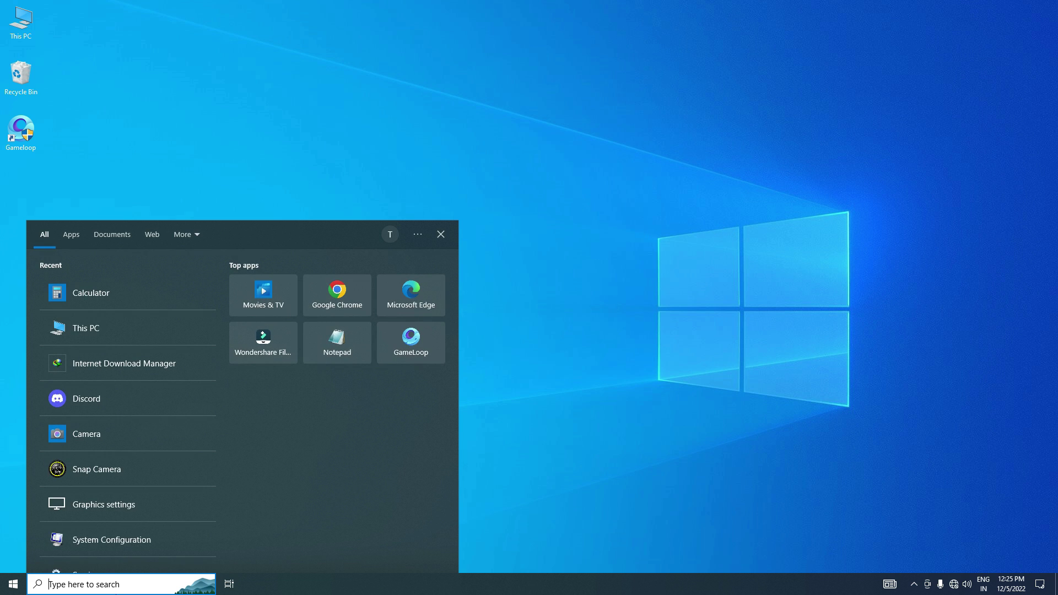
pyautogui.write('gra')
pyautogui.click(197, 275)
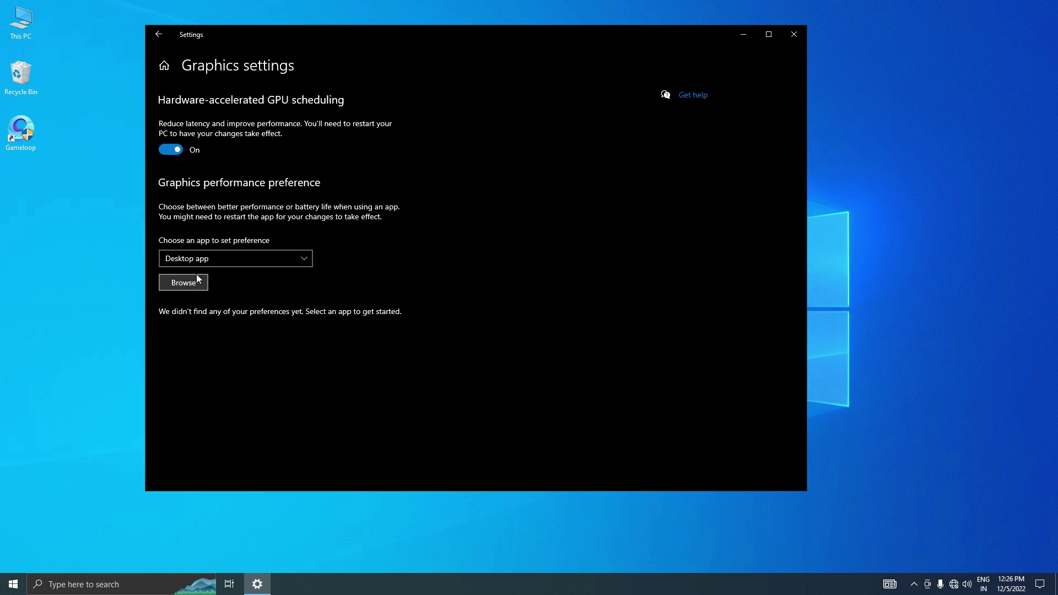
# - Browse for a desktop app and open the file location of the Gameloop shortcut on the desktop
pyautogui.click(186, 282)
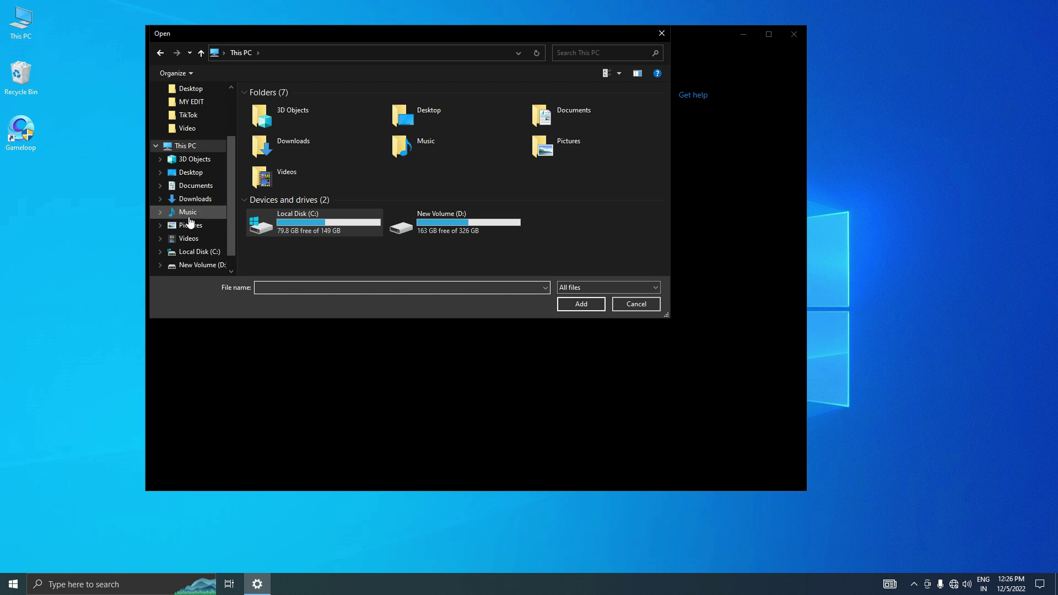
pyautogui.click(191, 90)
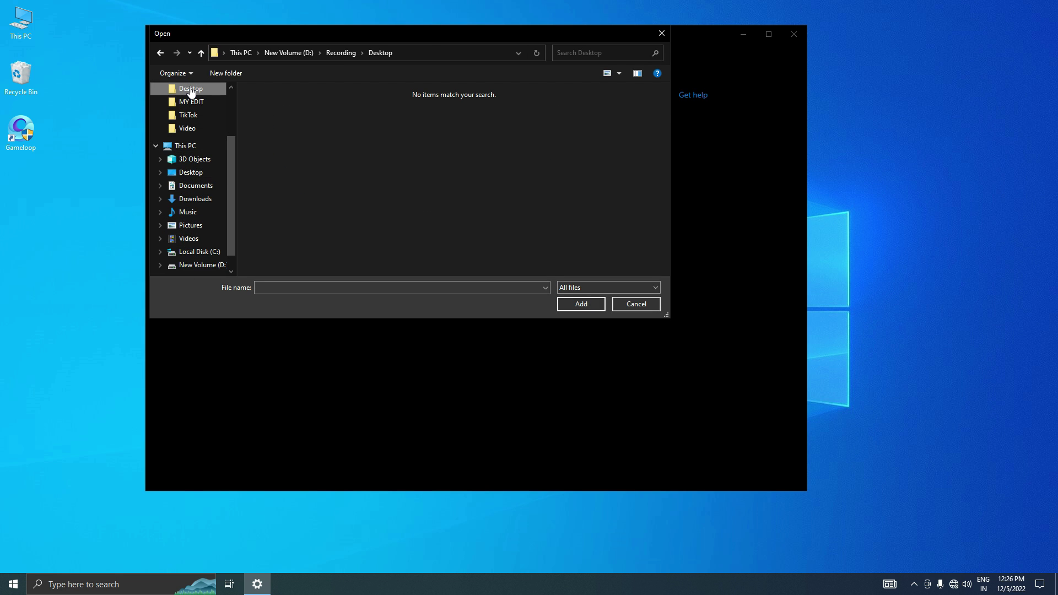
pyautogui.click(191, 173)
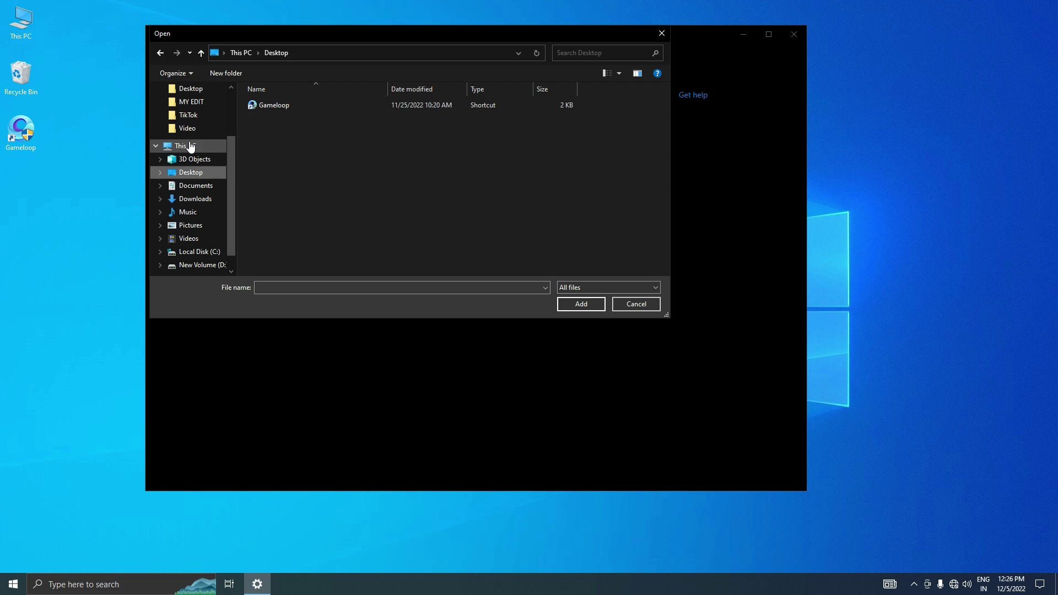
pyautogui.click(259, 103)
pyautogui.rightClick(259, 103)
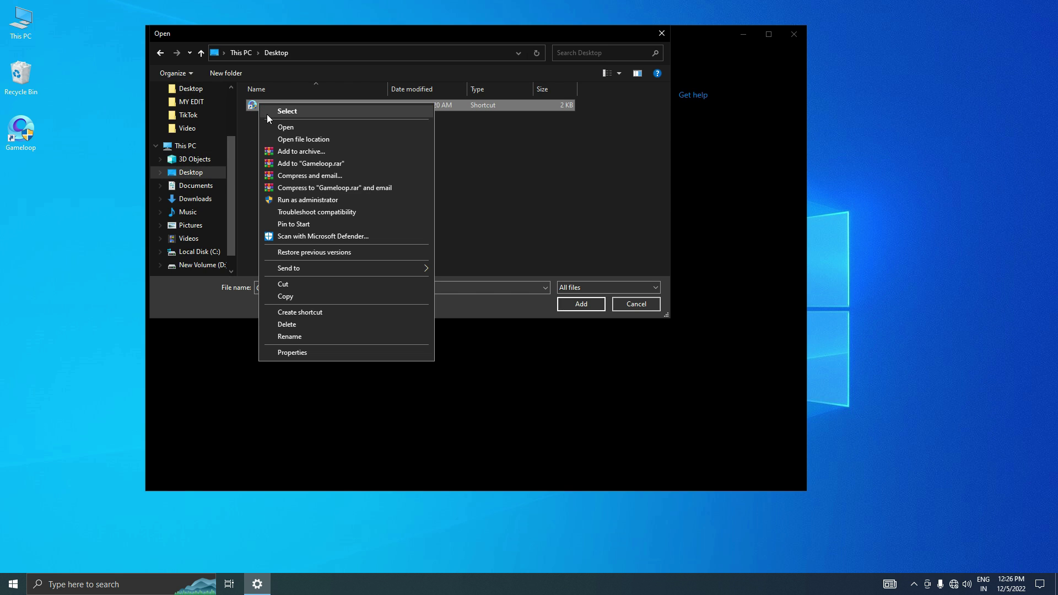
pyautogui.click(282, 139)
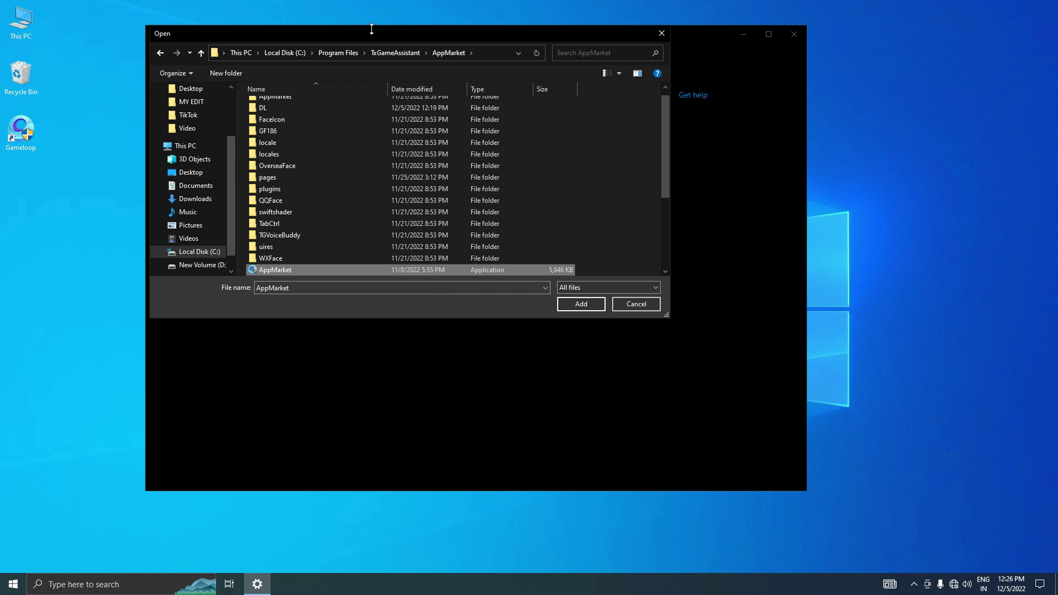
# - Add the AndroidEmulator application from the TxGameAssistant\ui folder to the graphics performance preference list
pyautogui.click(395, 53)
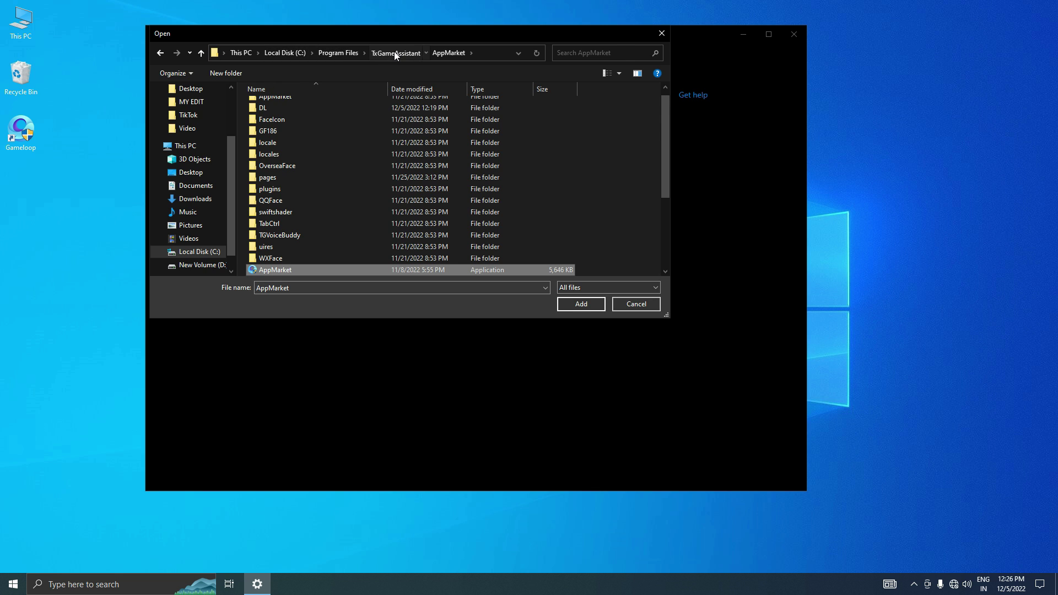
pyautogui.click(269, 129)
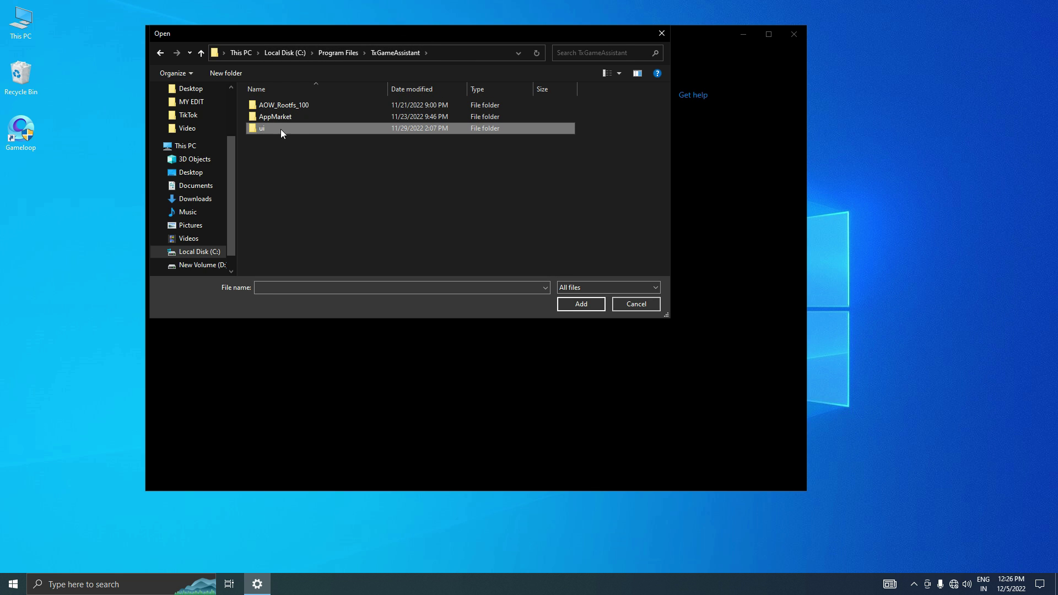
pyautogui.doubleClick(269, 130)
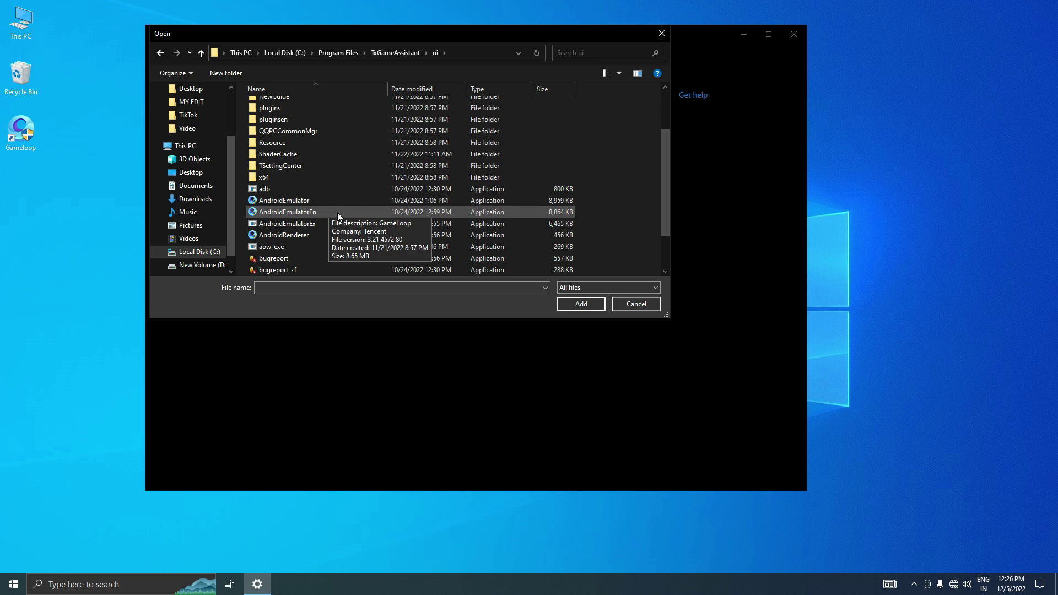
pyautogui.click(270, 203)
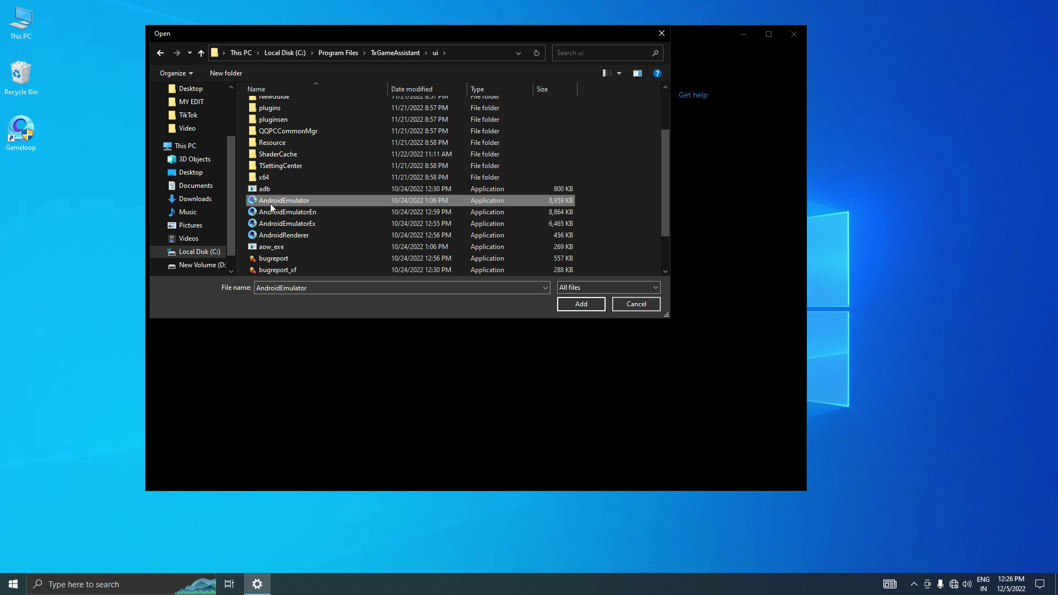
pyautogui.click(582, 303)
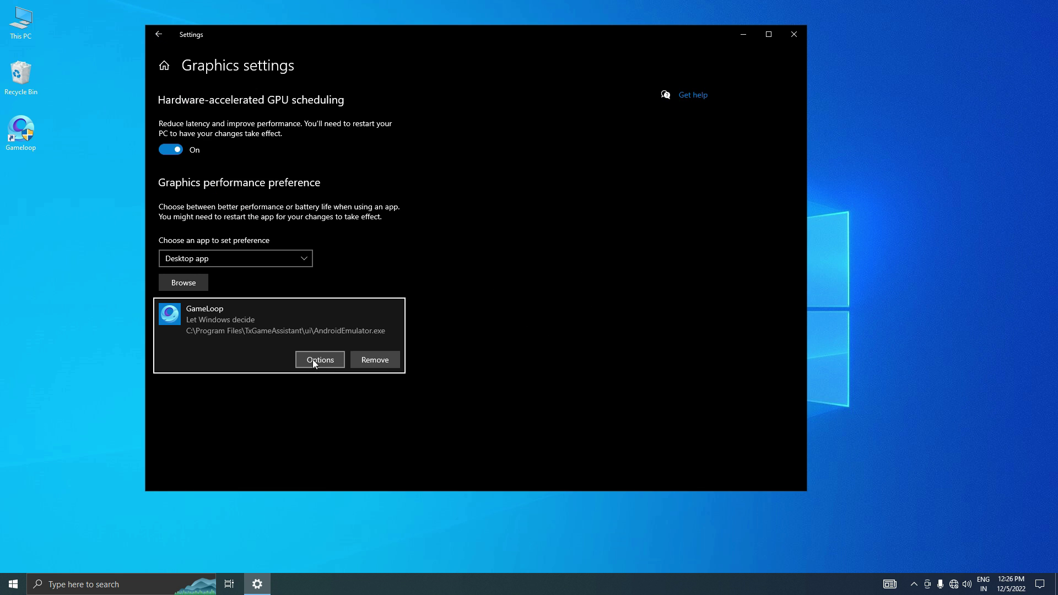
# - Add the AndroidEmulatorEn application from the same ui folder to the graphics performance preference list
pyautogui.click(206, 282)
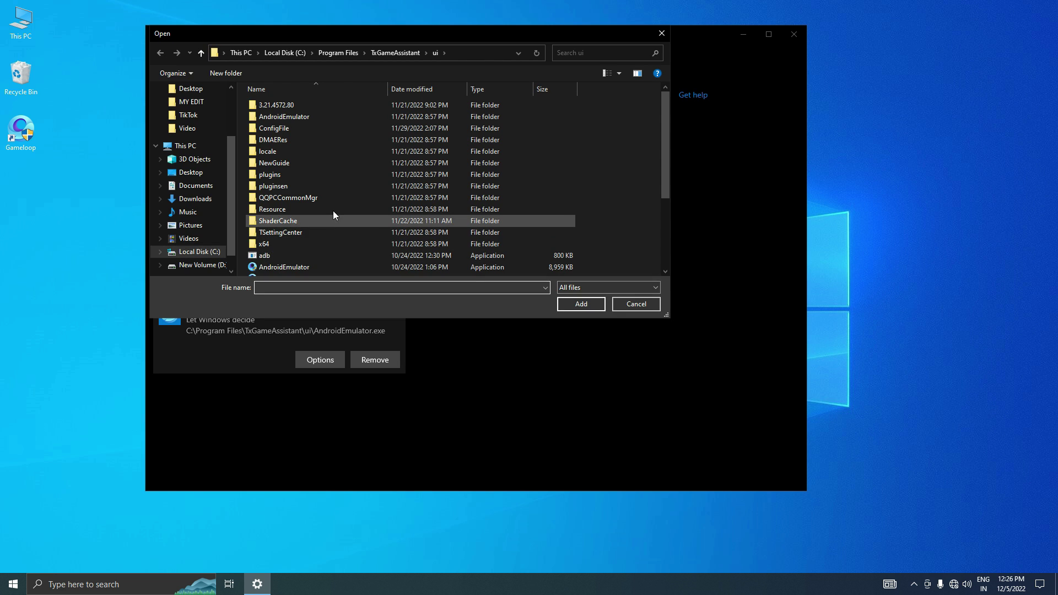
pyautogui.click(278, 247)
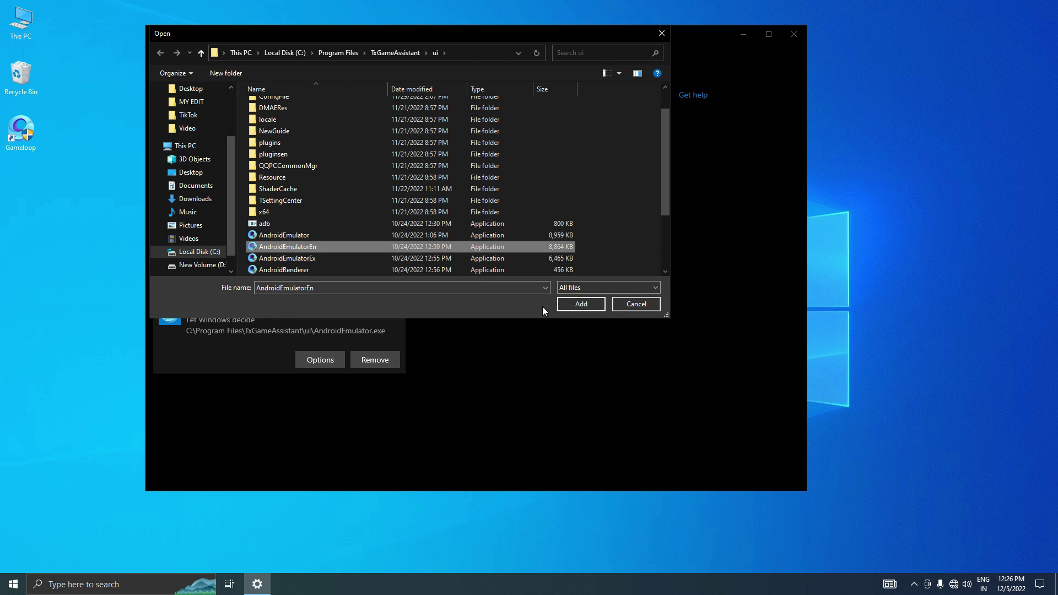
pyautogui.click(580, 304)
# - Add the AndroidEmulatorEx application from the TxGameAssistant\ui folder to the graphics performance preference list
pyautogui.click(183, 283)
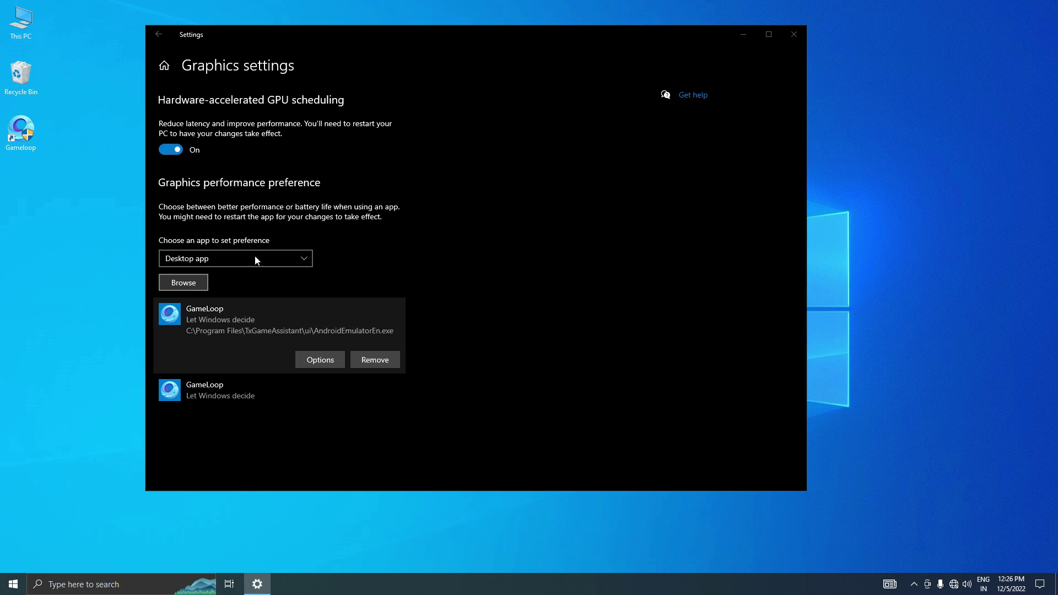
pyautogui.scroll(-2, 368, 188)
pyautogui.click(316, 222)
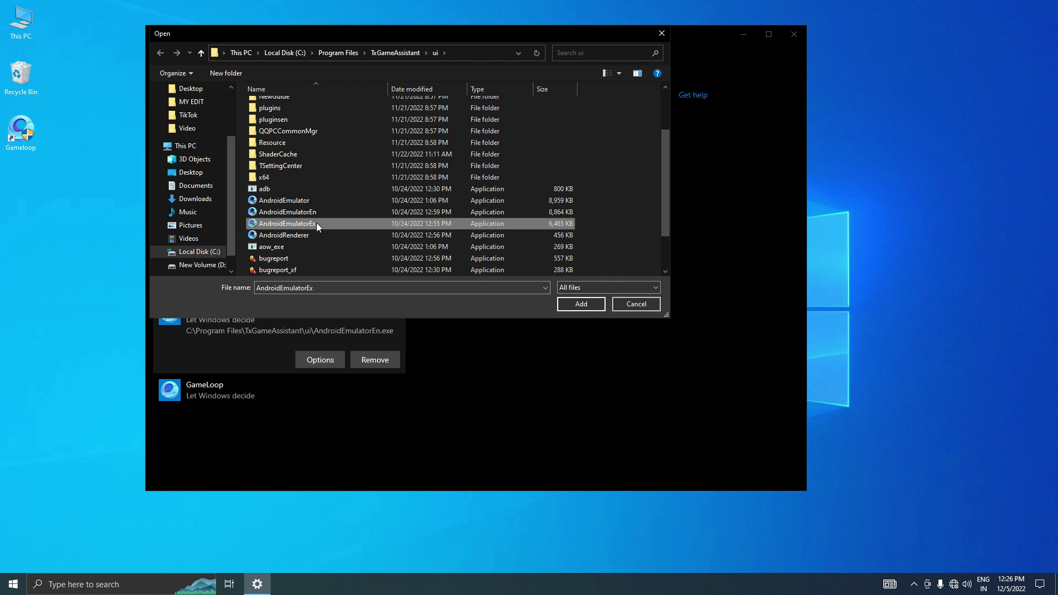
pyautogui.click(596, 303)
# - Add the AndroidRenderer application from the same ui folder to the graphics performance preference list
pyautogui.click(181, 281)
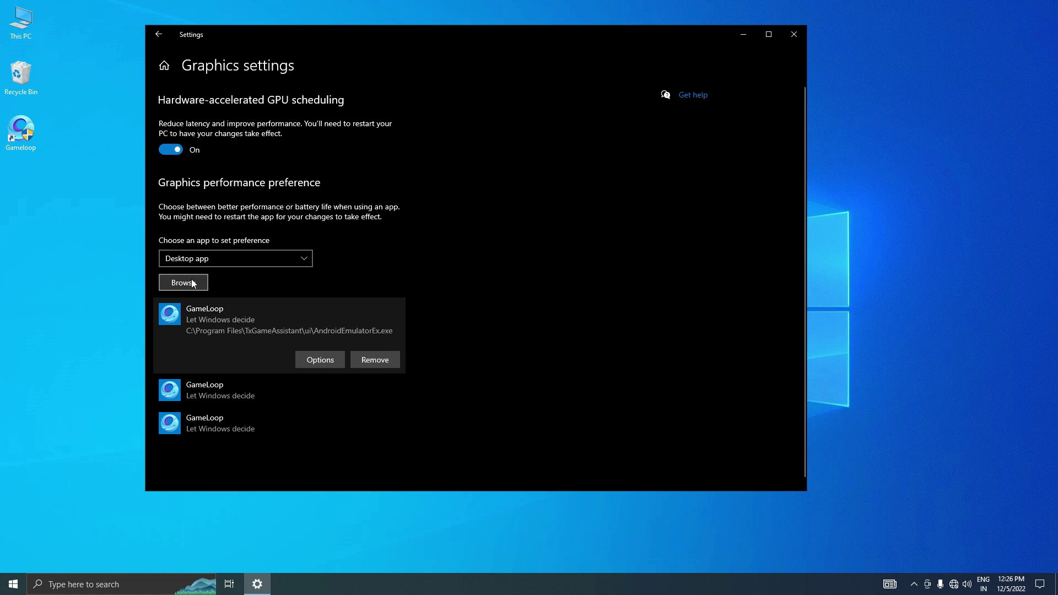
pyautogui.scroll(-2, 330, 220)
pyautogui.click(291, 235)
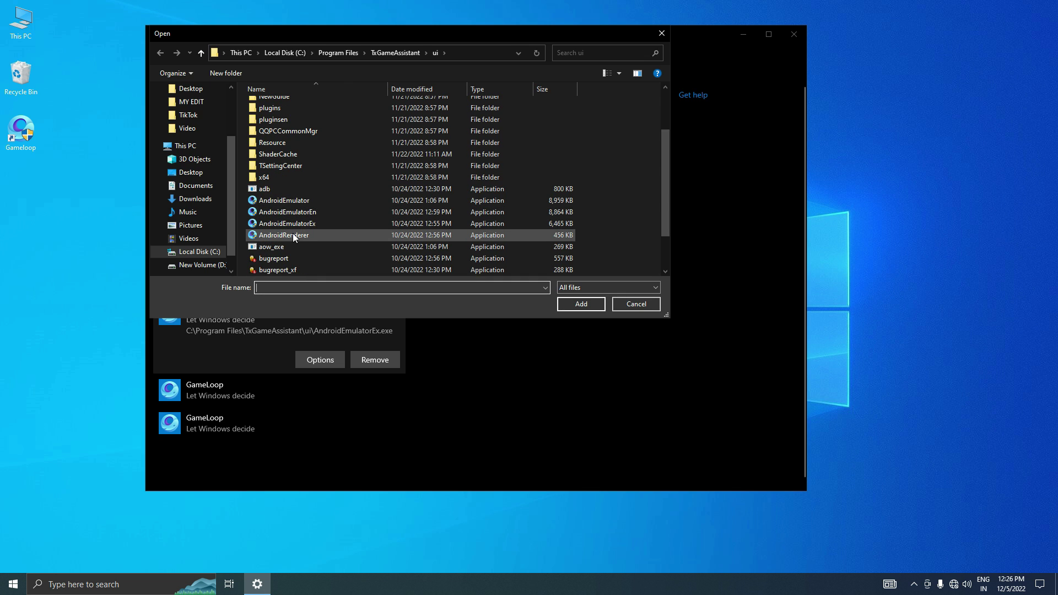
pyautogui.click(576, 303)
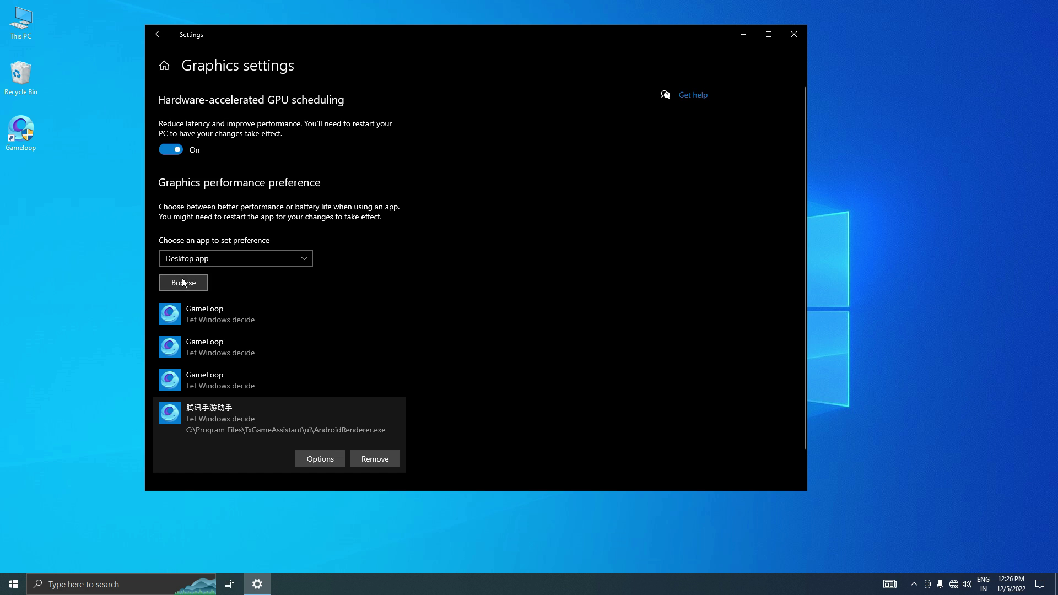
# - Set the graphics preference of the AndroidEmulatorEx and AndroidEmulatorEn entries to High performance and save each one
pyautogui.click(229, 320)
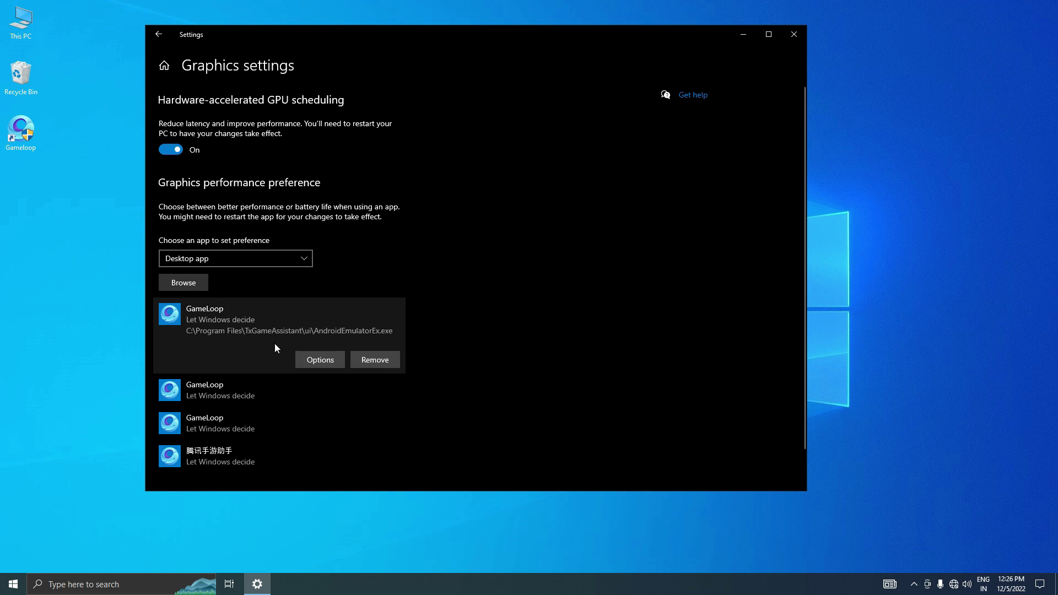
pyautogui.click(320, 361)
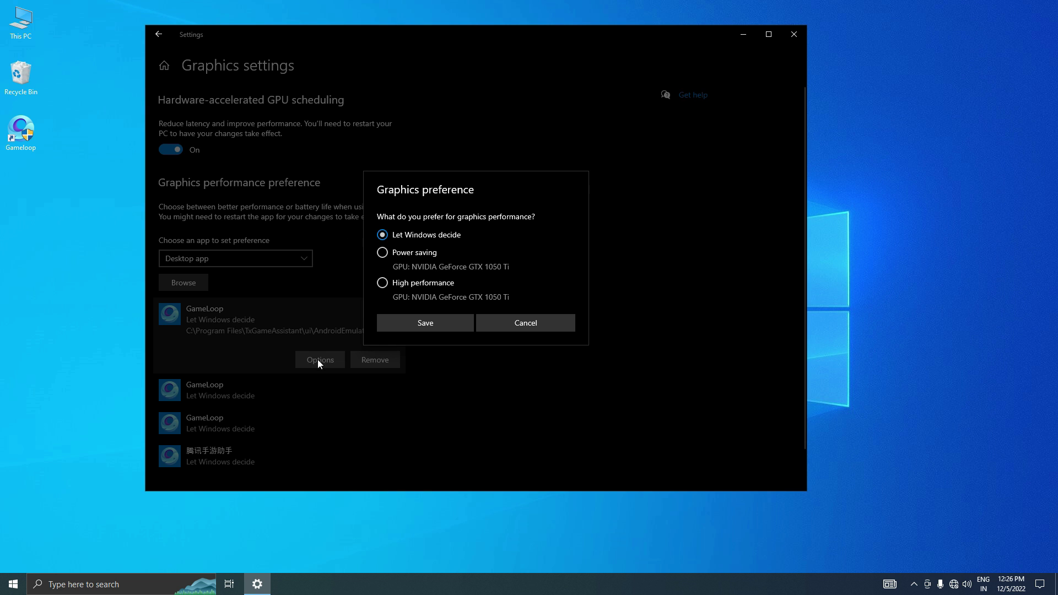
pyautogui.click(440, 319)
pyautogui.click(279, 397)
pyautogui.click(331, 394)
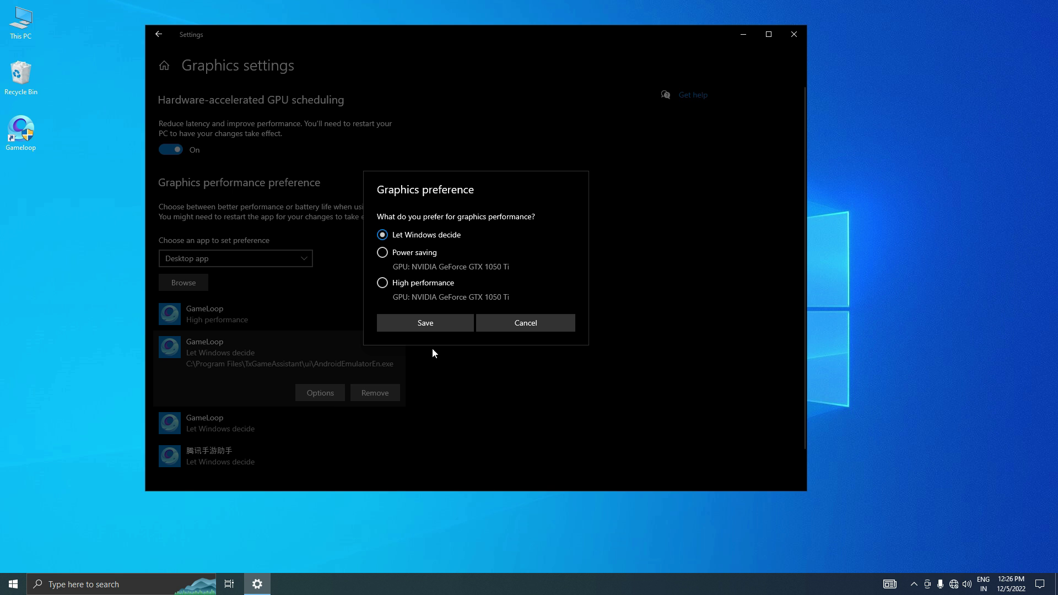
pyautogui.click(383, 284)
pyautogui.click(425, 329)
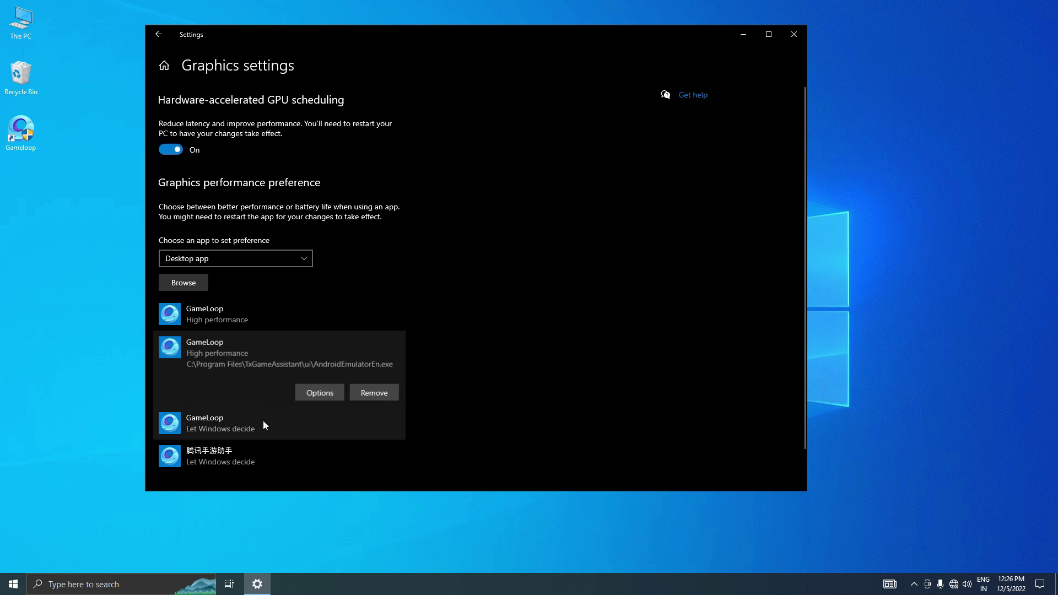
# - Set the graphics preference of the AndroidEmulator and AndroidRenderer entries to High performance, save each one, and close Settings
pyautogui.click(263, 421)
pyautogui.click(320, 425)
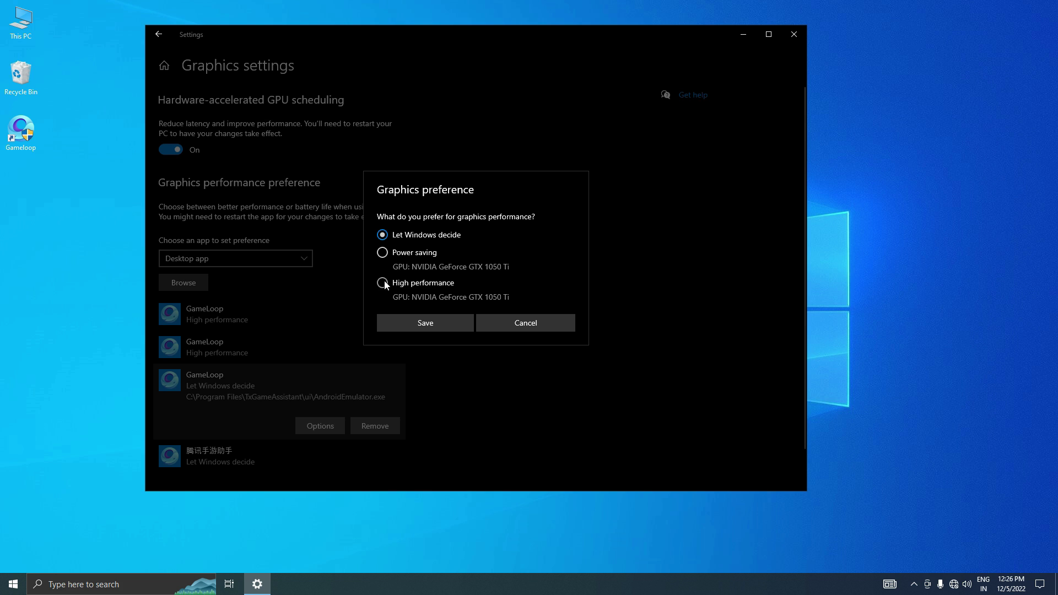
pyautogui.click(383, 284)
pyautogui.click(415, 324)
pyautogui.click(249, 465)
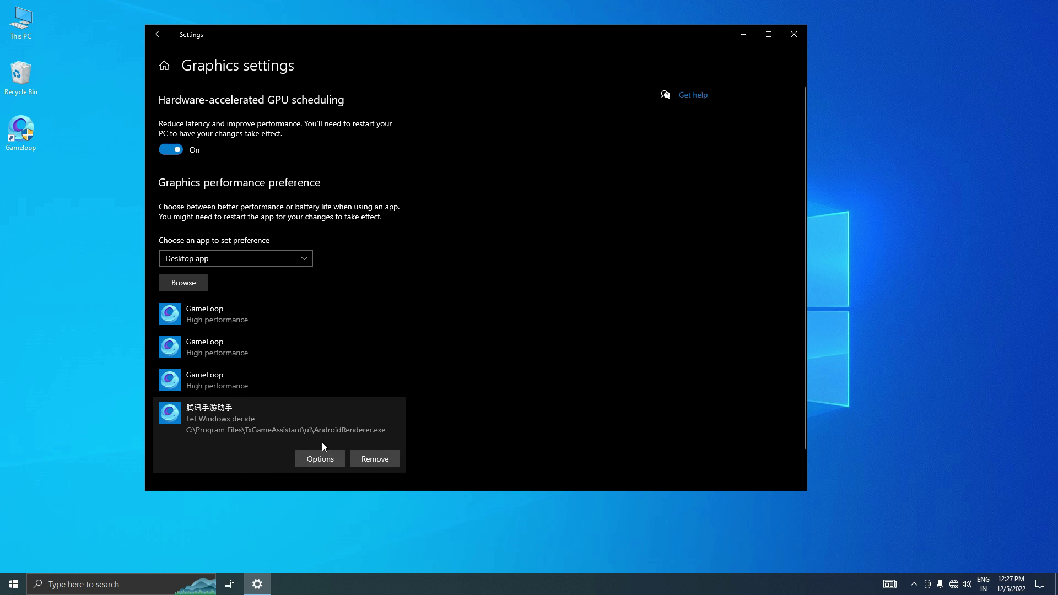
pyautogui.click(322, 456)
pyautogui.click(431, 324)
pyautogui.scroll(-1, 661, 281)
pyautogui.click(794, 34)
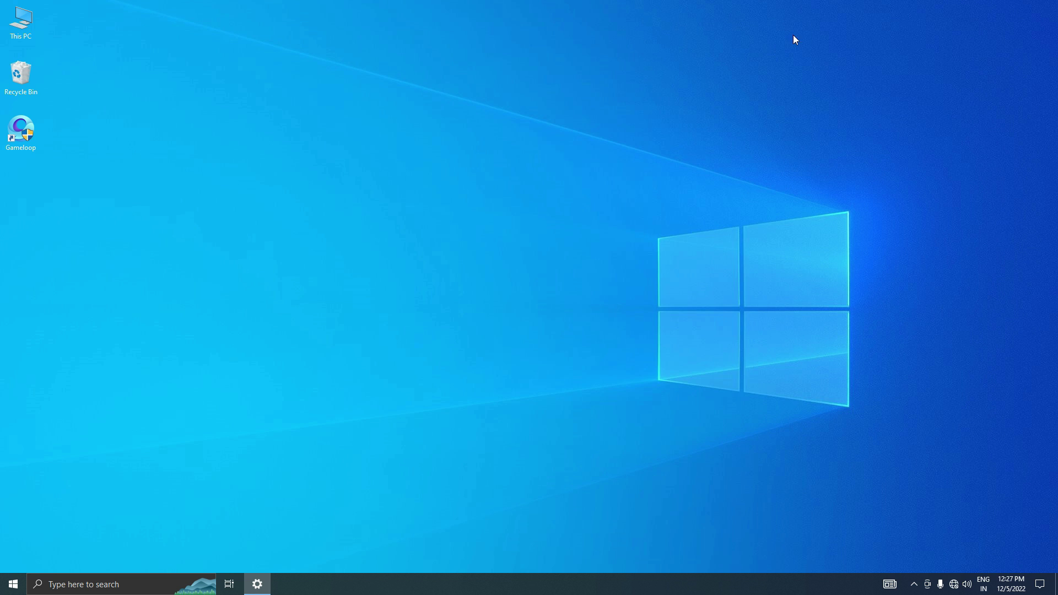
# - Search Windows for "ga", open Game Mode settings, make sure Game Mode is on, and close Settings
pyautogui.click(118, 583)
pyautogui.write('gan')
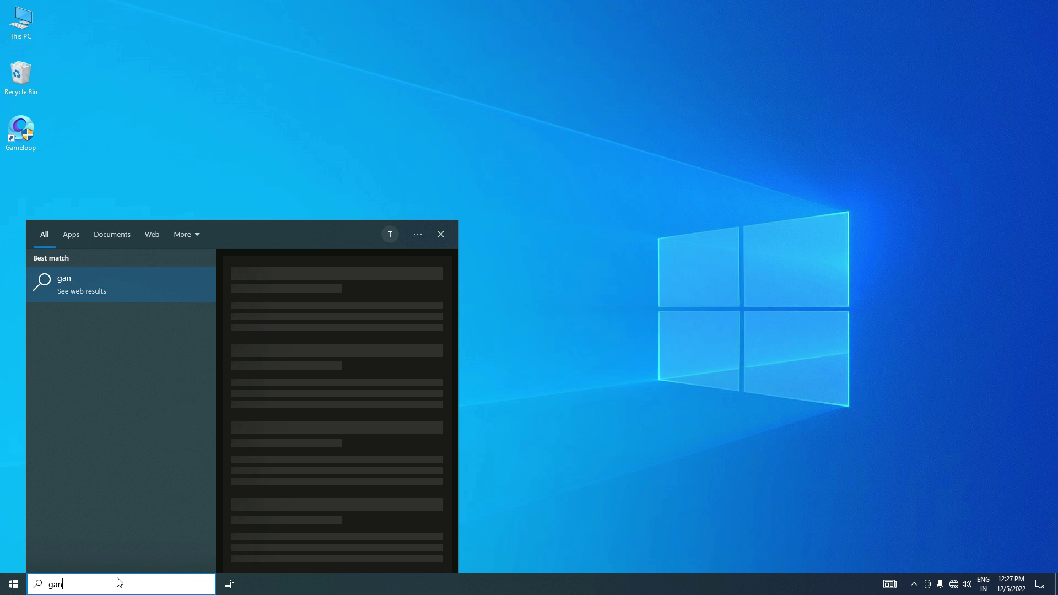
pyautogui.press('BackSpace')
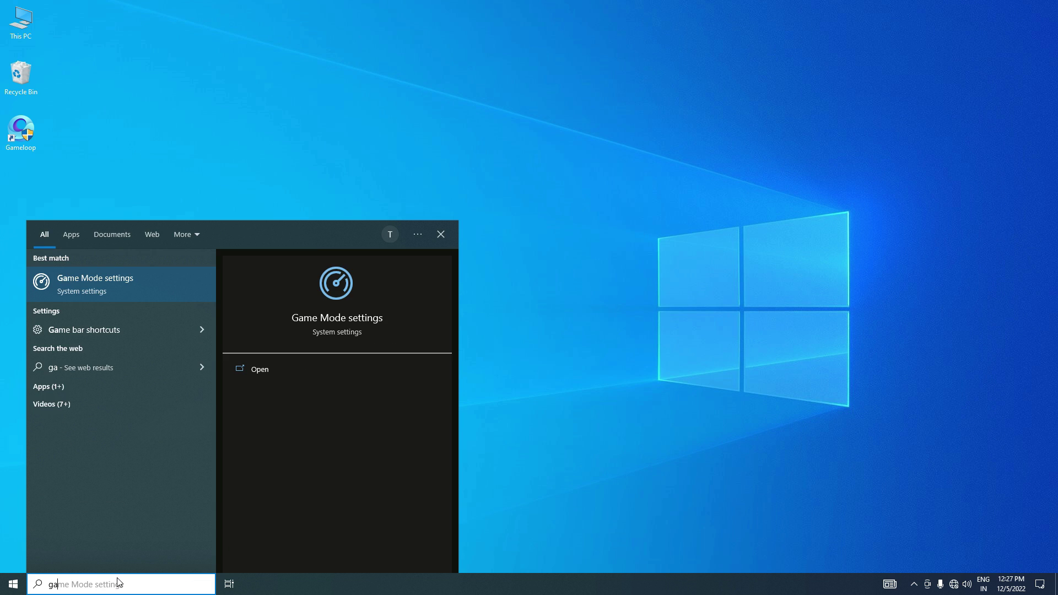
pyautogui.press('Return')
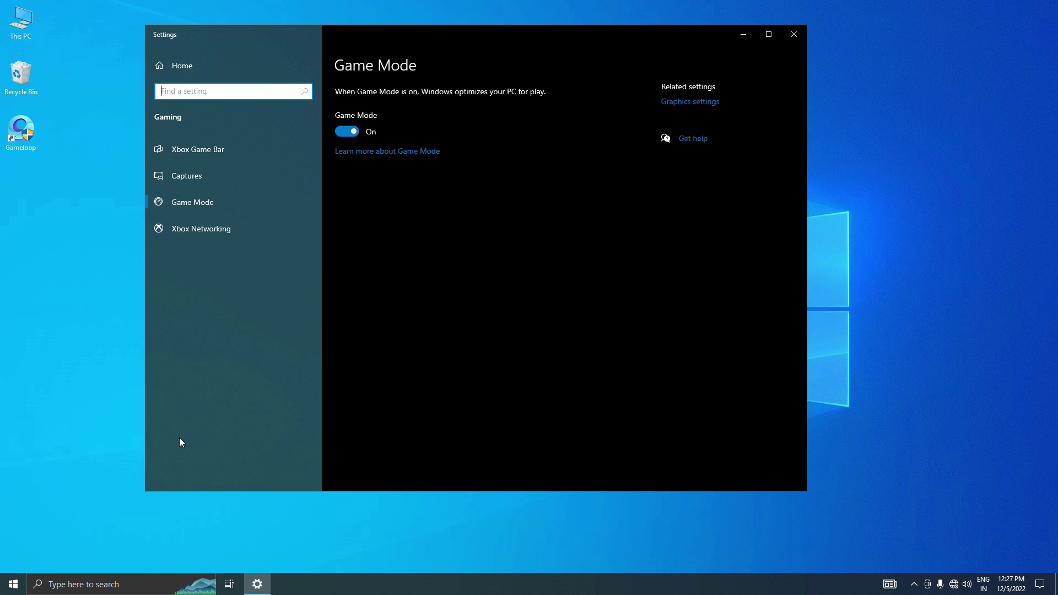
pyautogui.click(349, 134)
pyautogui.click(348, 135)
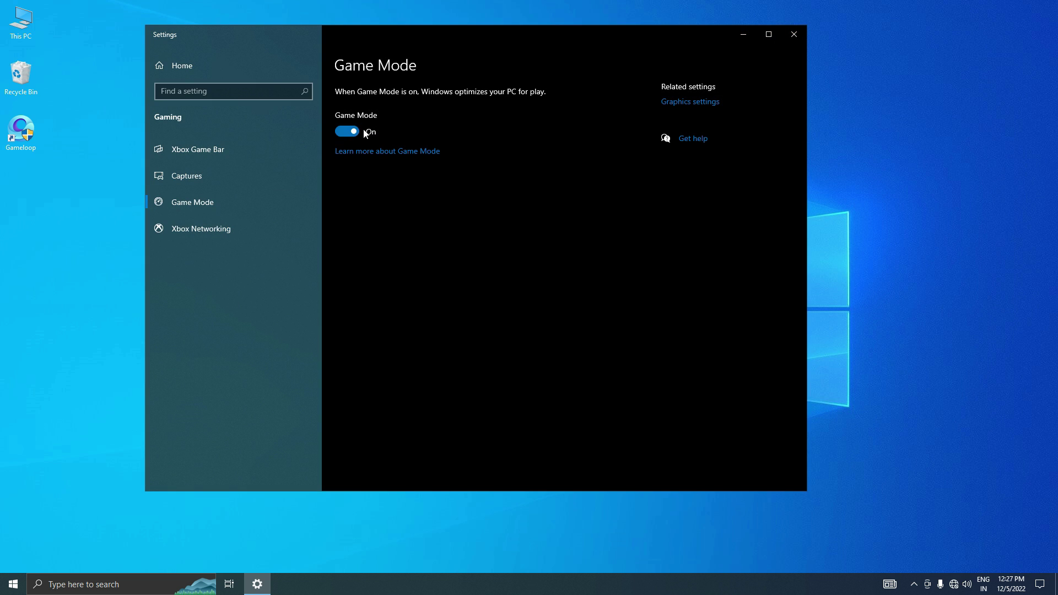
pyautogui.click(799, 35)
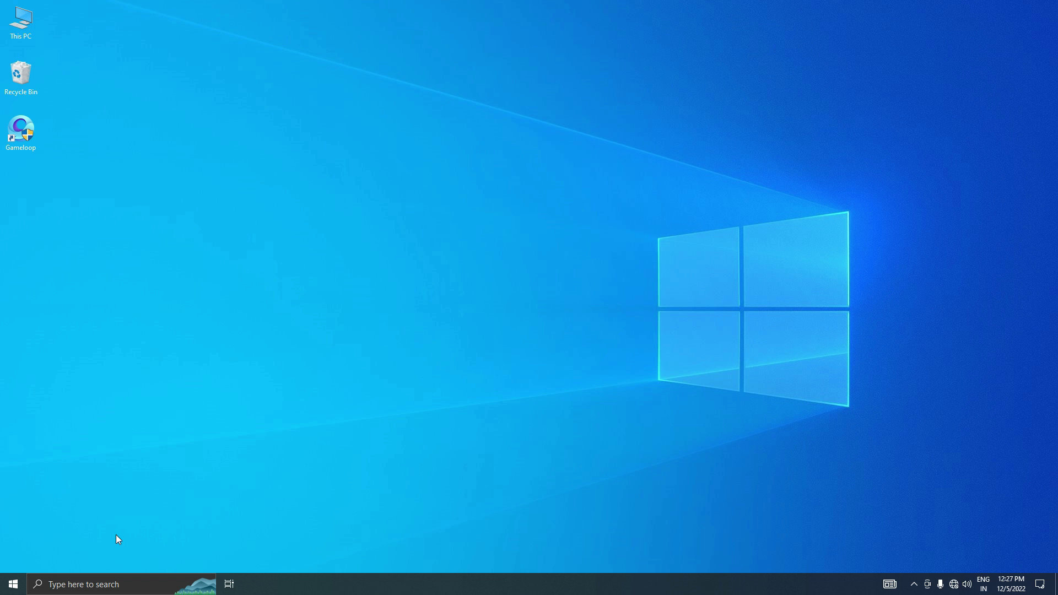
# - Open Performance Options through This PC's properties and the advanced system properties, and choose Adjust for best performance
pyautogui.rightClick(10, 12)
pyautogui.click(32, 138)
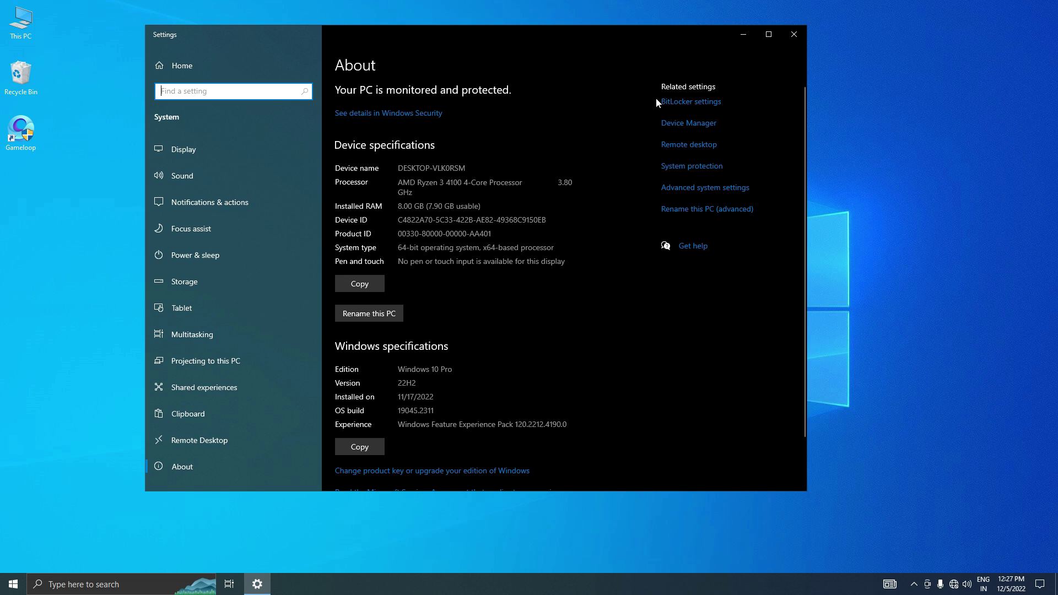
pyautogui.click(683, 167)
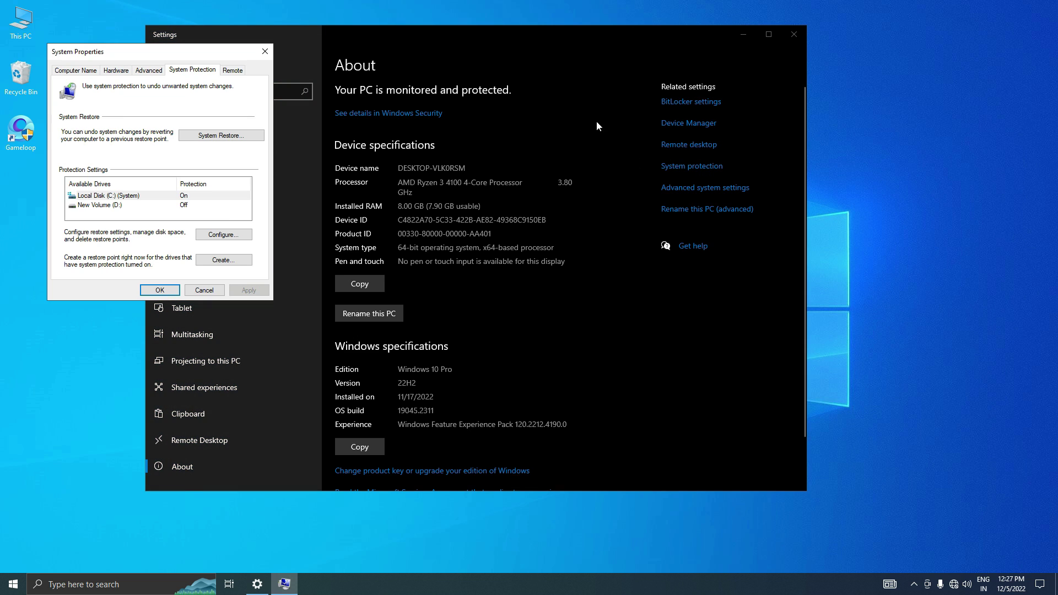
pyautogui.click(149, 71)
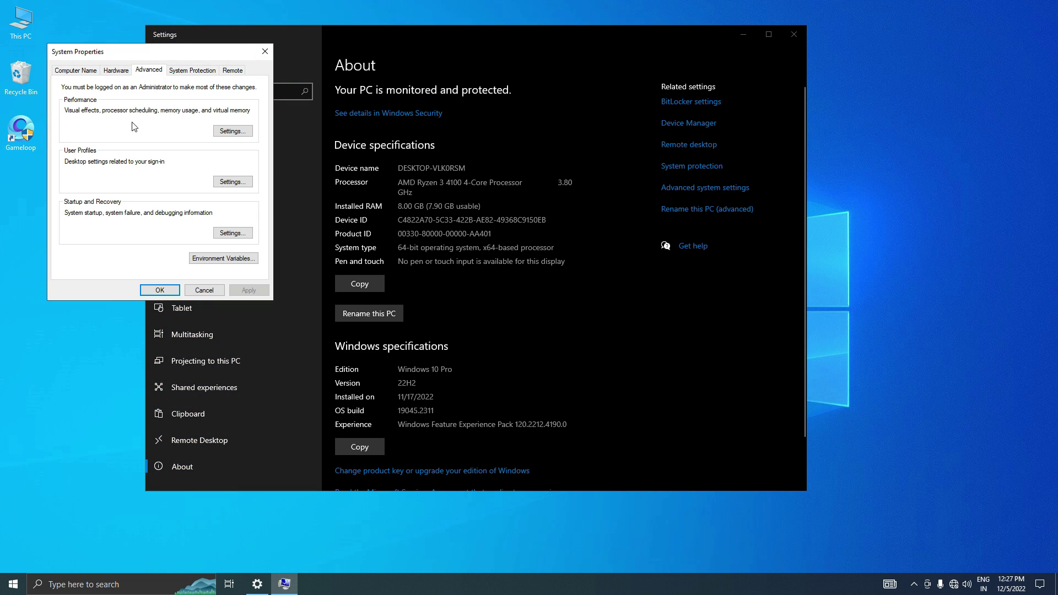
pyautogui.click(232, 131)
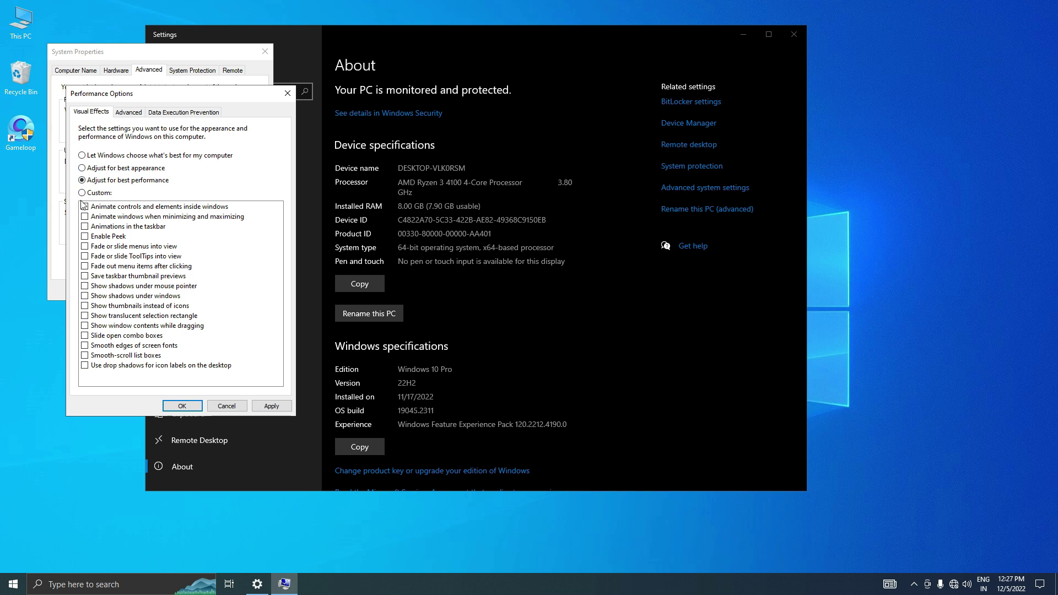
# - Enable the visual effects for thumbnails instead of icons, saved taskbar thumbnail previews, fading or sliding menus, and smooth screen font edges
pyautogui.click(85, 307)
pyautogui.click(99, 278)
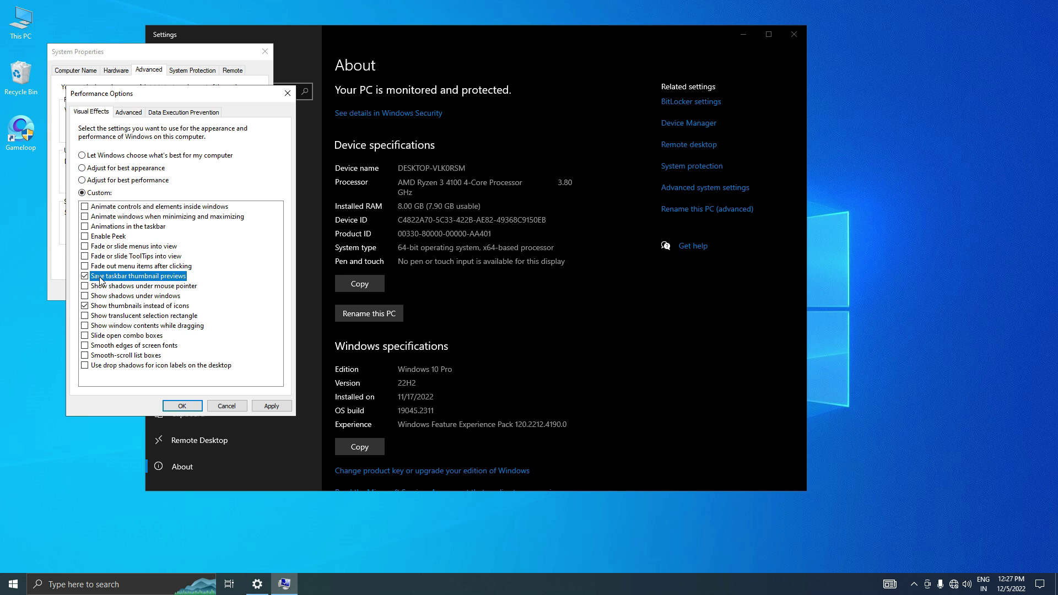
pyautogui.click(86, 247)
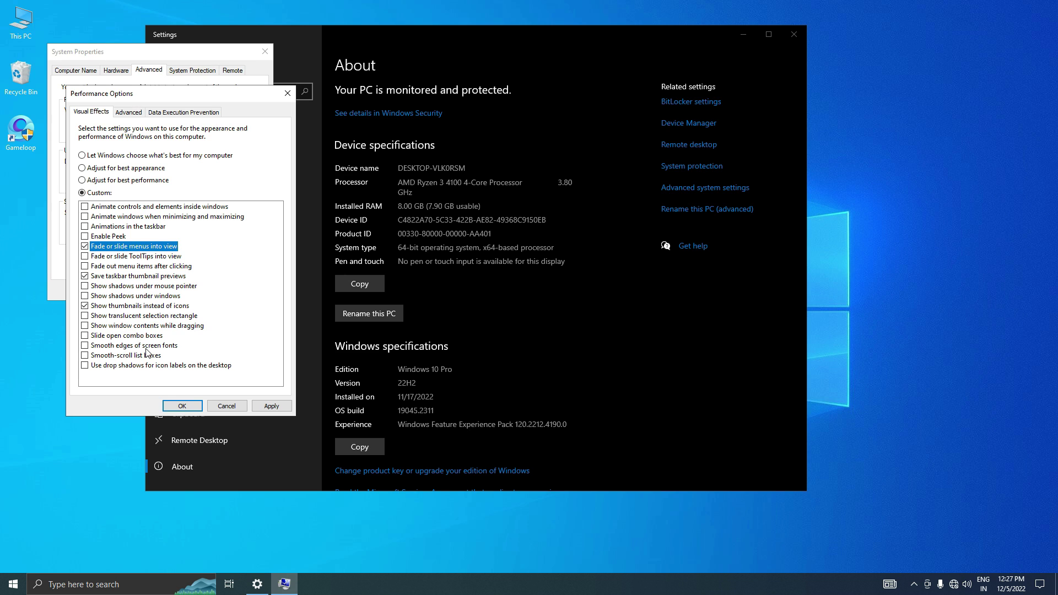
pyautogui.click(85, 346)
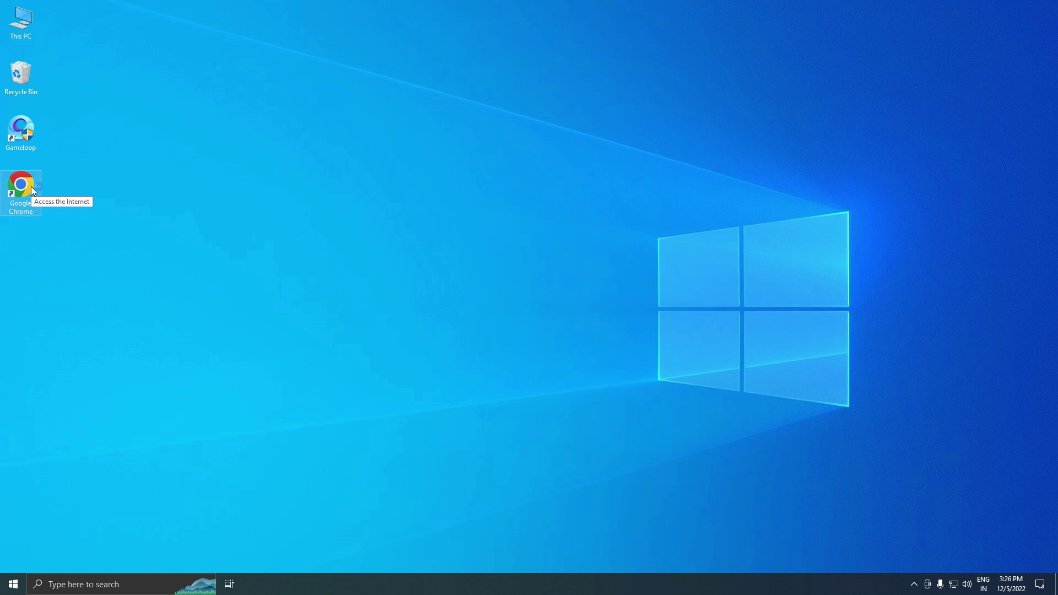
# - Switch to Google Chrome and search Google for "ultimate performance command"
pyautogui.doubleClick(30, 187)
pyautogui.click(1046, 7)
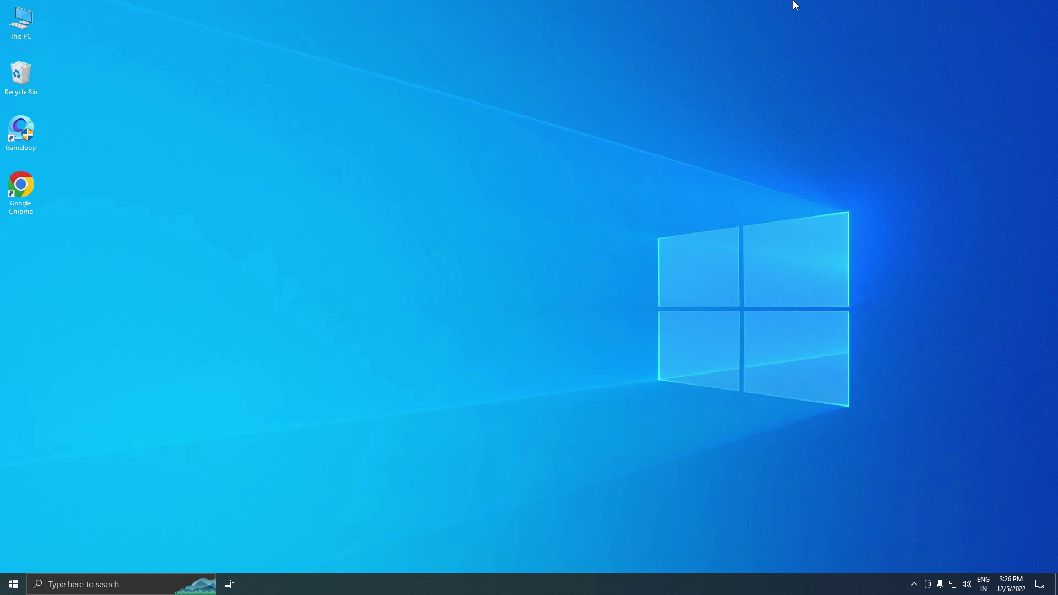
pyautogui.doubleClick(37, 192)
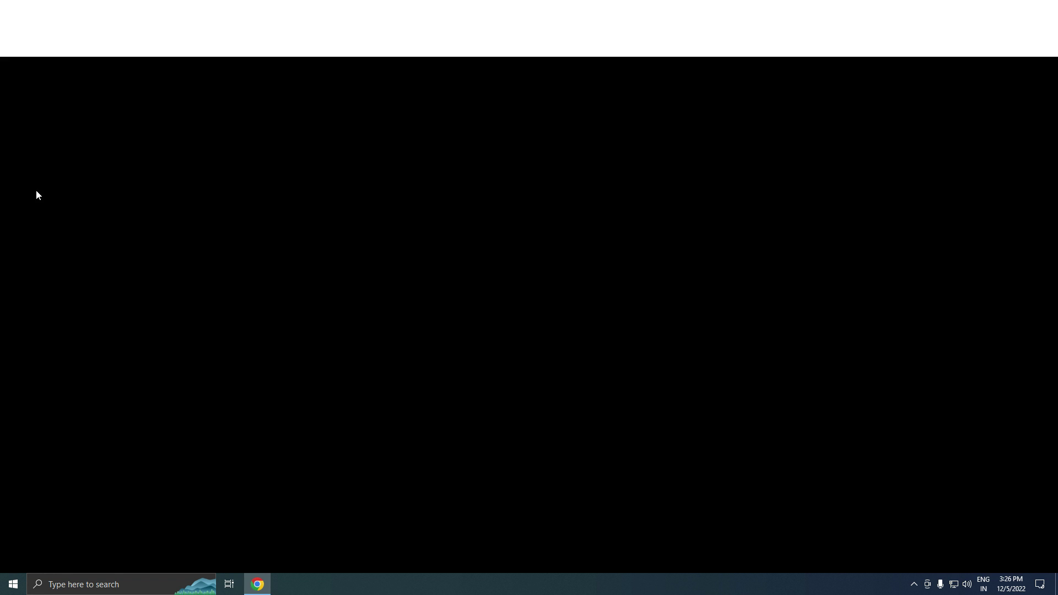
pyautogui.click(428, 232)
pyautogui.write('ultimate')
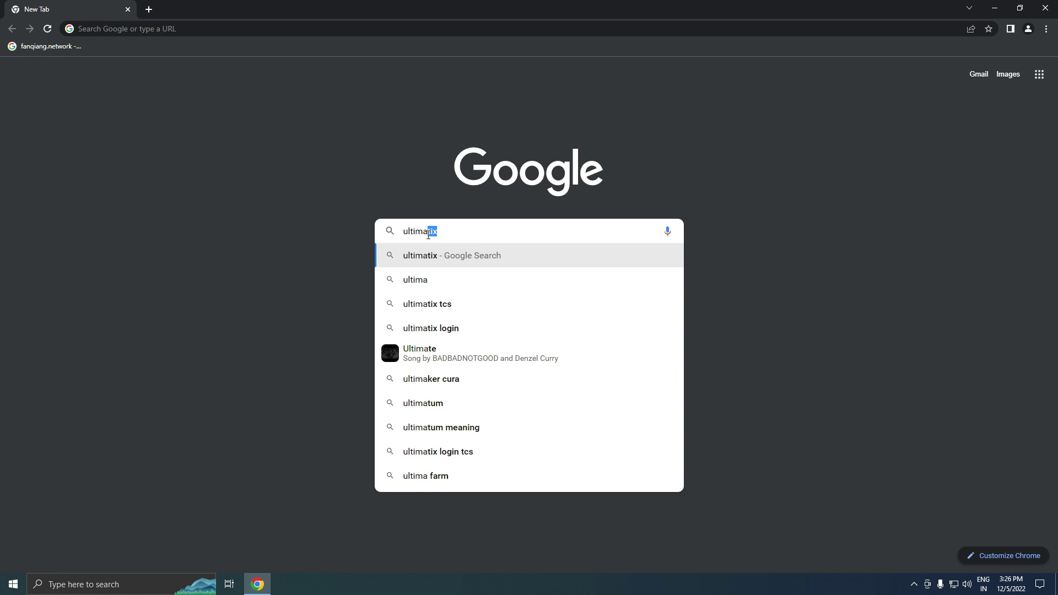
pyautogui.click(483, 285)
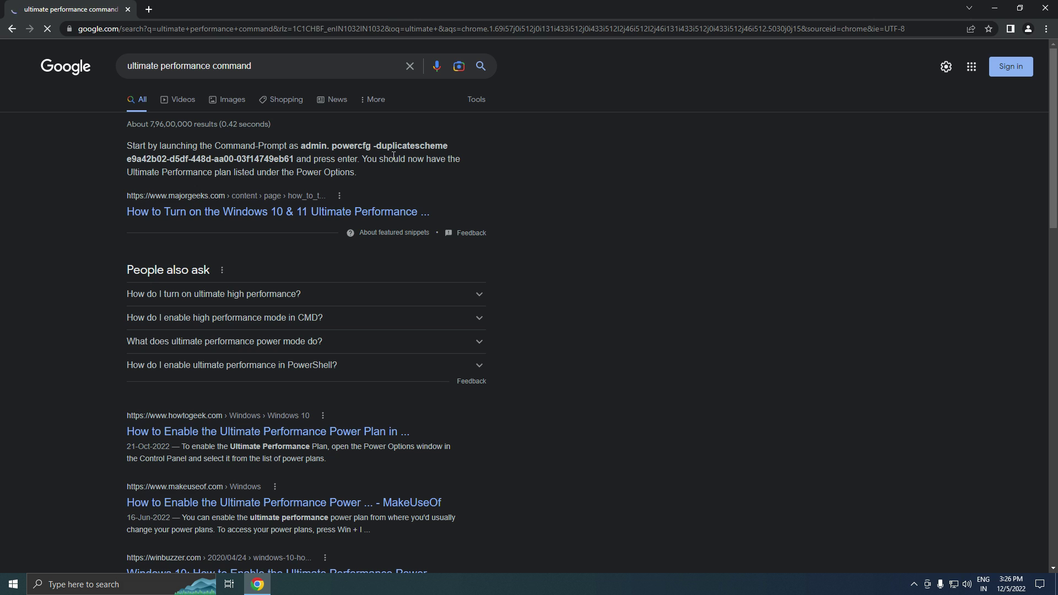
# - Copy the command powercfg -duplicatescheme e9a42b02-d5df-448d-aa00-03f14749eb61 from the featured snippet, minimize the browser, and refresh the desktop
pyautogui.moveTo(332, 146); pyautogui.dragTo(299, 158)
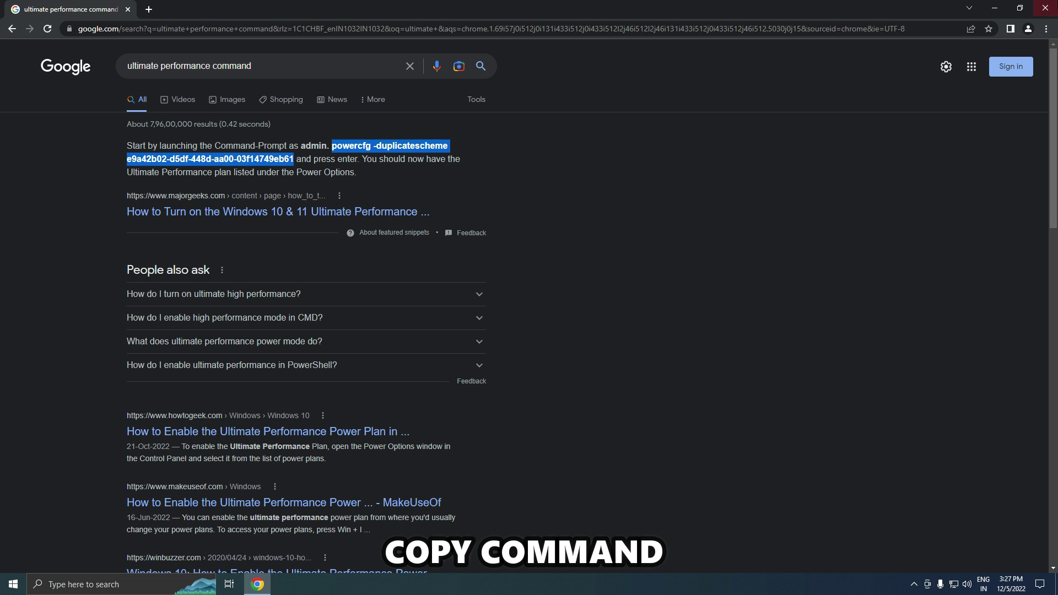
pyautogui.click(995, 8)
pyautogui.rightClick(749, 97)
pyautogui.click(756, 126)
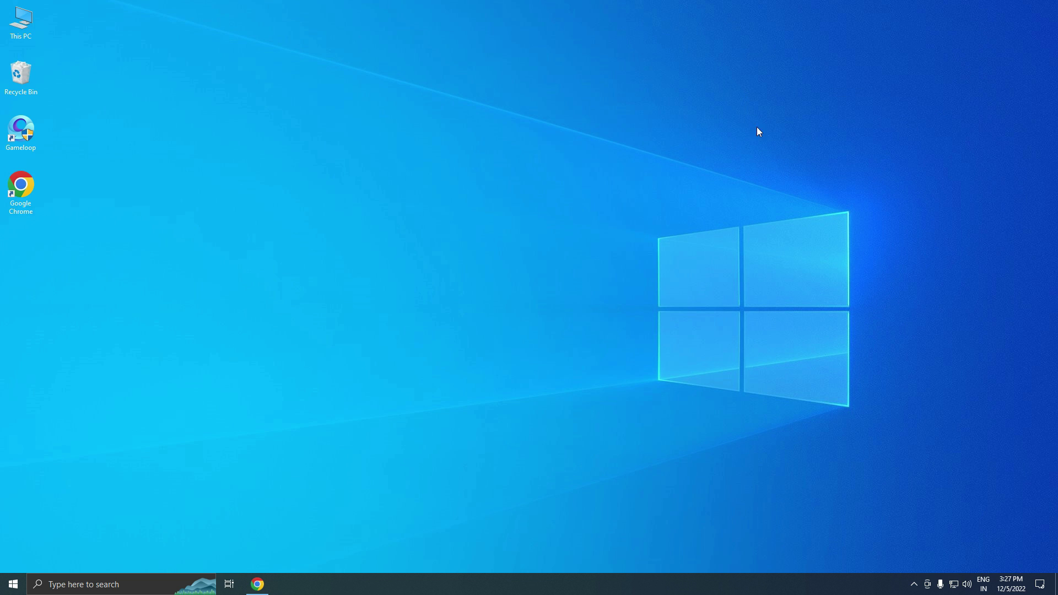
# - Search Windows for "c" and run Command Prompt as administrator, allowing it to make changes
pyautogui.click(83, 585)
pyautogui.write('c')
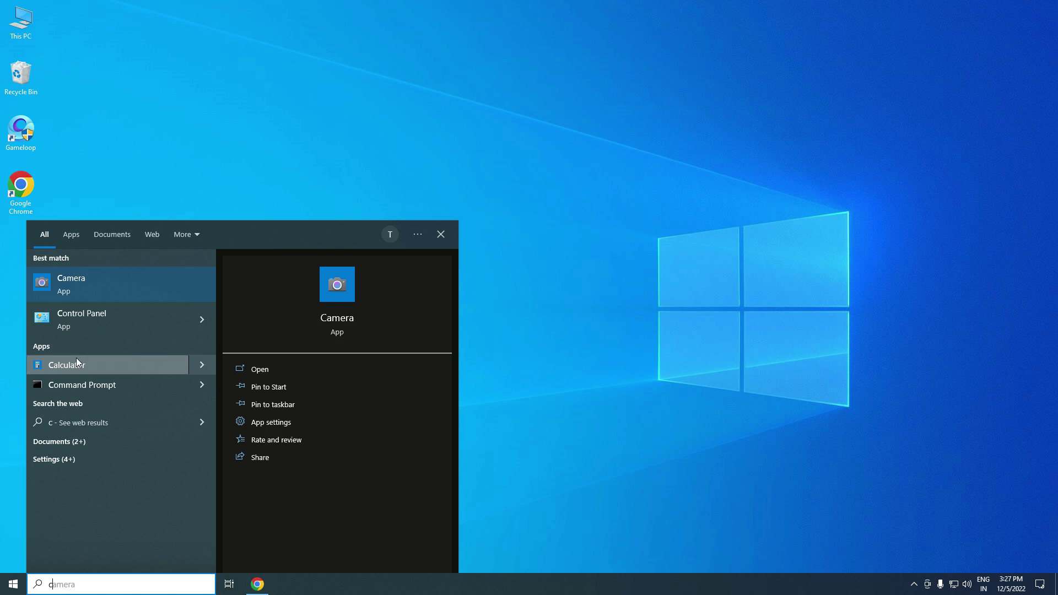
pyautogui.rightClick(84, 391)
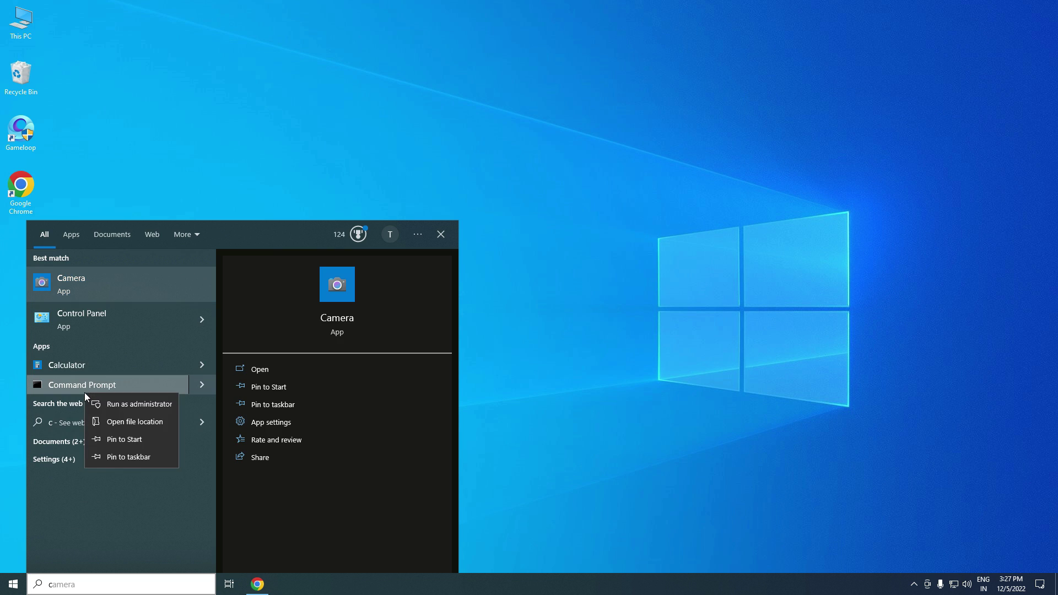
pyautogui.click(144, 404)
pyautogui.click(481, 367)
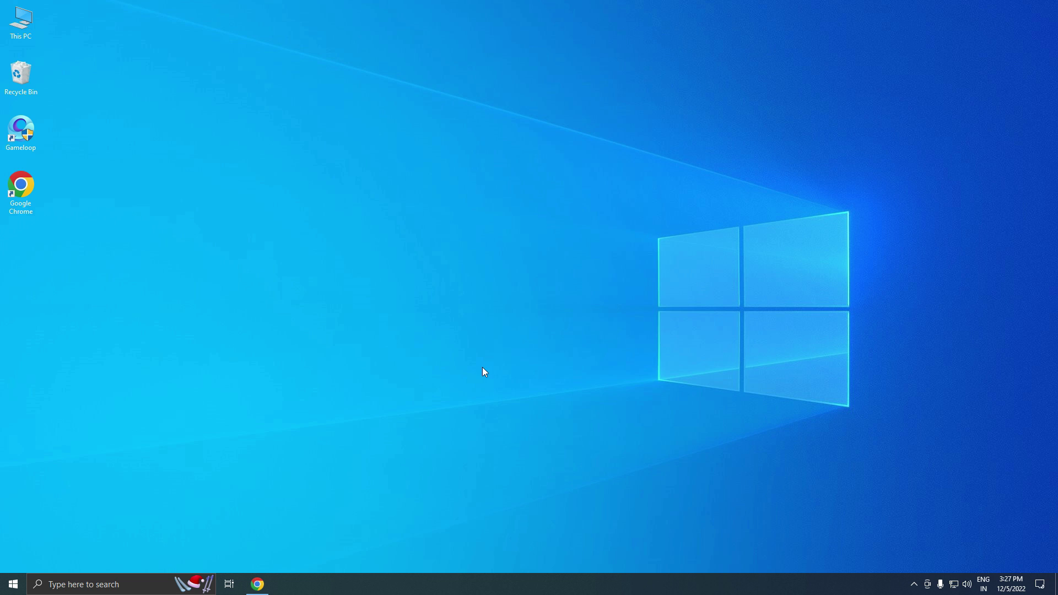
# - Run powercfg -duplicatescheme e9a42b02-d5df-448d-aa00-03f14749eb61 to add the Ultimate Performance power plan, and highlight the plan name in the output
pyautogui.write('powercfg -duplicatescheme e9a42b02-d5df-448d-aa00-03f14749eb61')
pyautogui.press('Return')
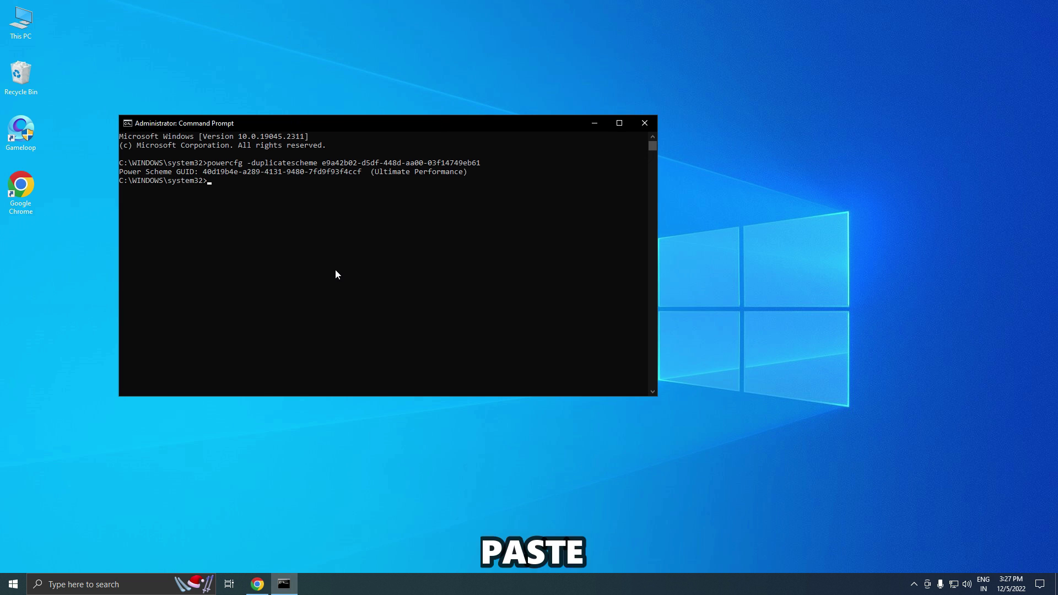
pyautogui.moveTo(376, 172); pyautogui.dragTo(429, 172)
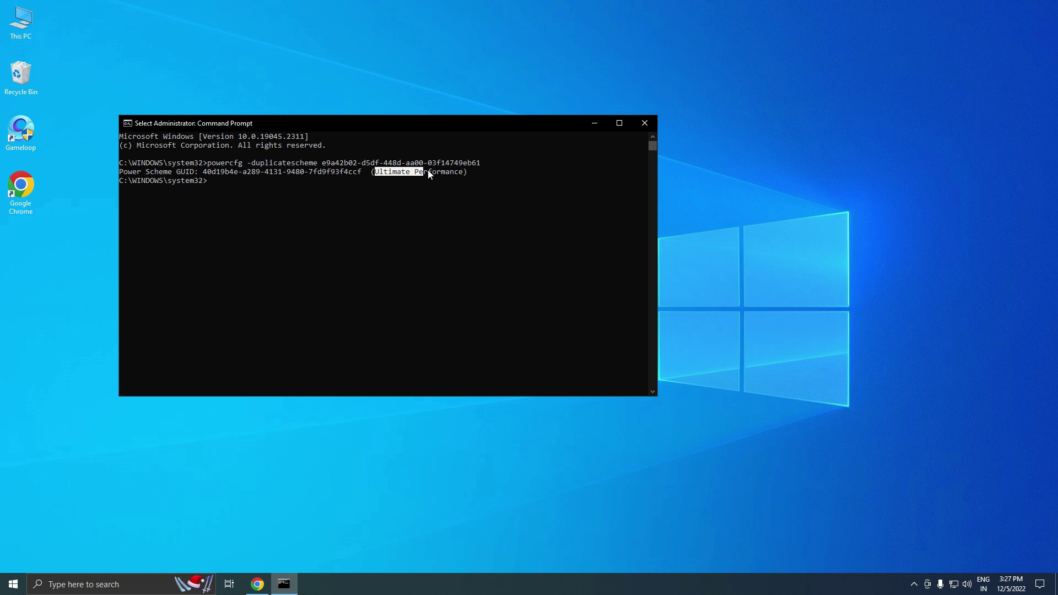
# - Close Command Prompt, open Power Options through a Windows search, and activate the Ultimate Performance plan under the additional plans
pyautogui.click(645, 123)
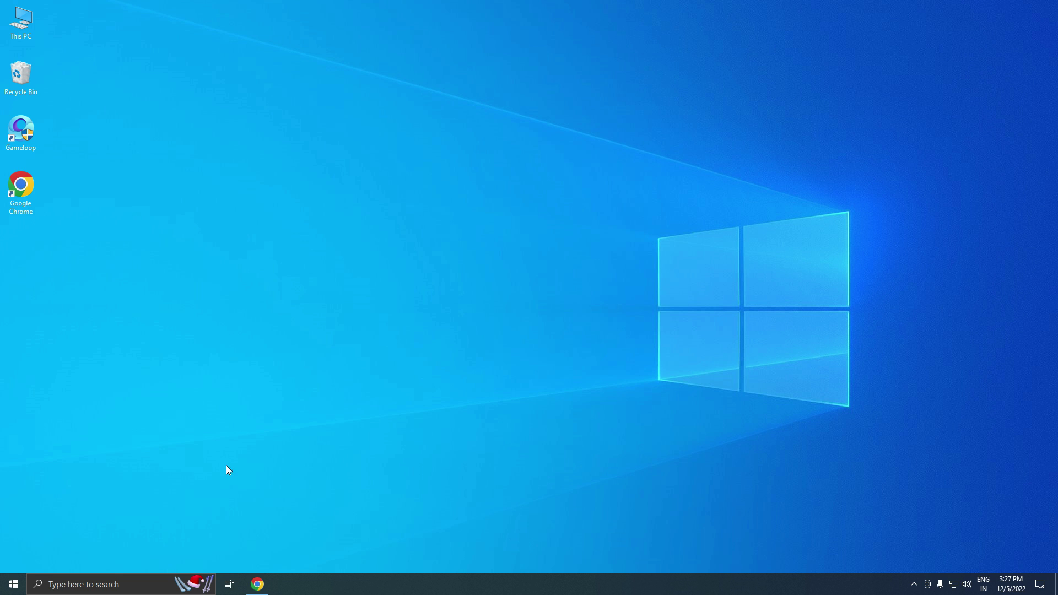
pyautogui.click(182, 584)
pyautogui.write('pow')
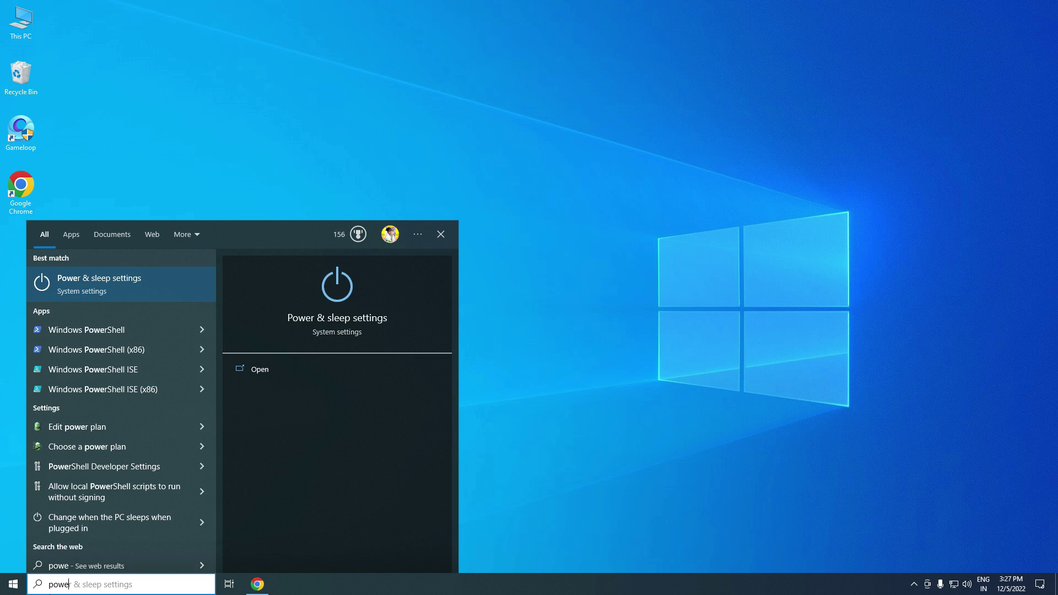
pyautogui.press('Return')
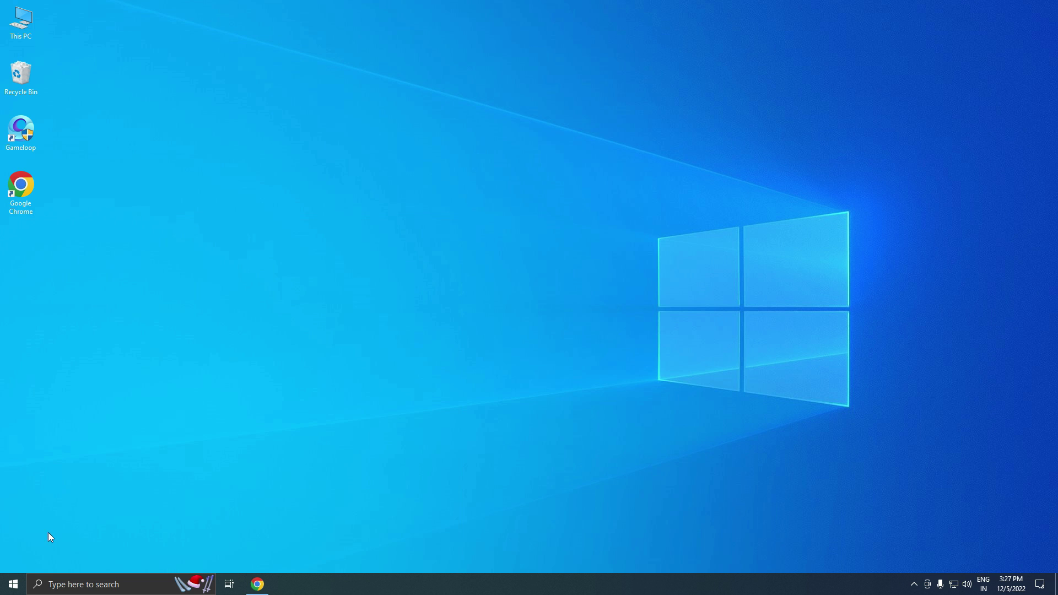
pyautogui.click(227, 24)
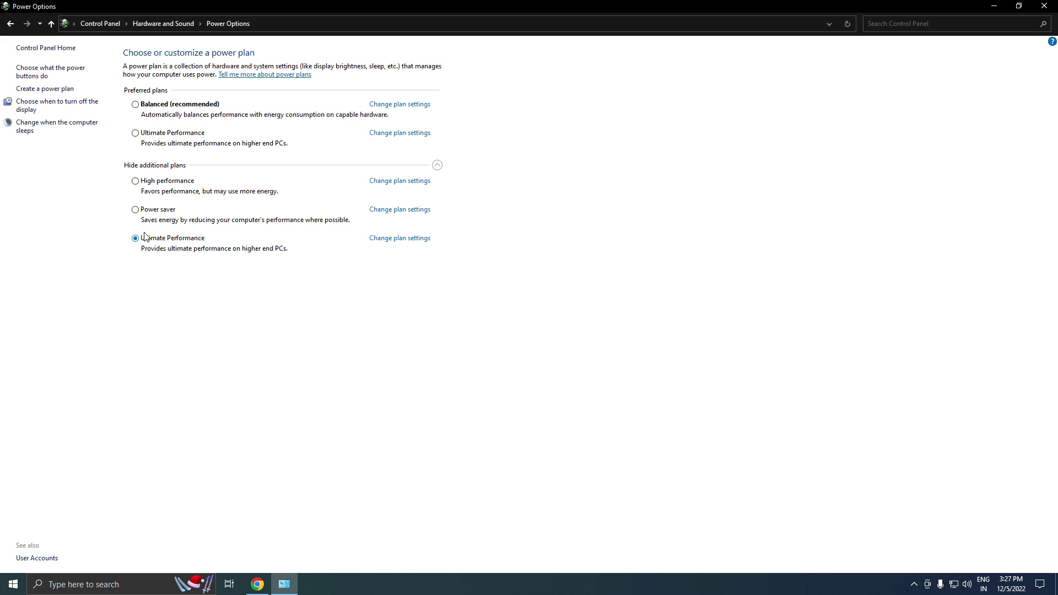
pyautogui.click(1044, 6)
# - Switch to Google Chrome, search Google for "timer resolution", and open the FileCroco.com result
pyautogui.click(267, 587)
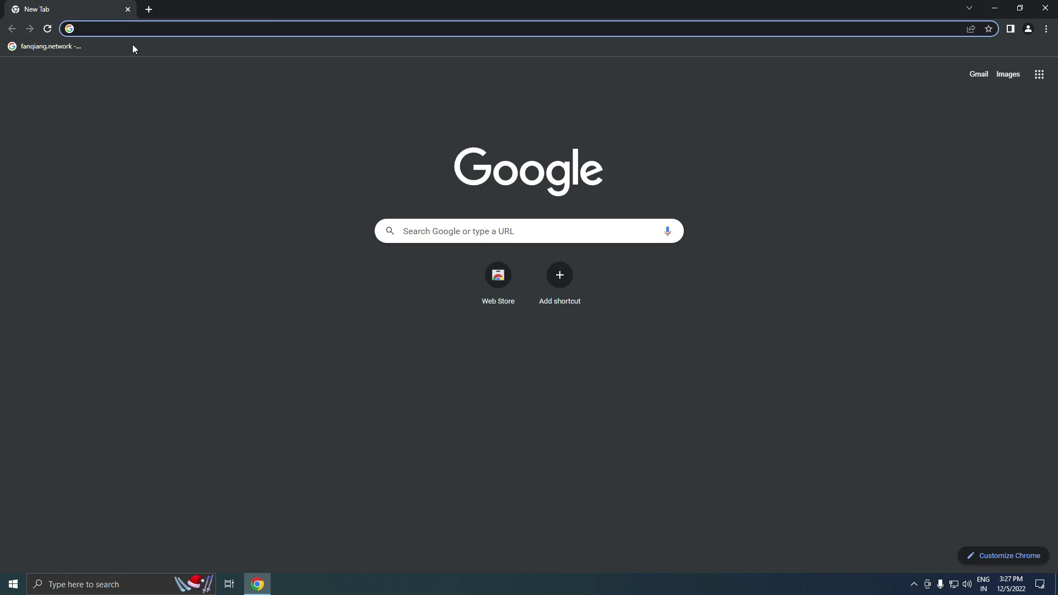
pyautogui.click(424, 230)
pyautogui.write('timer')
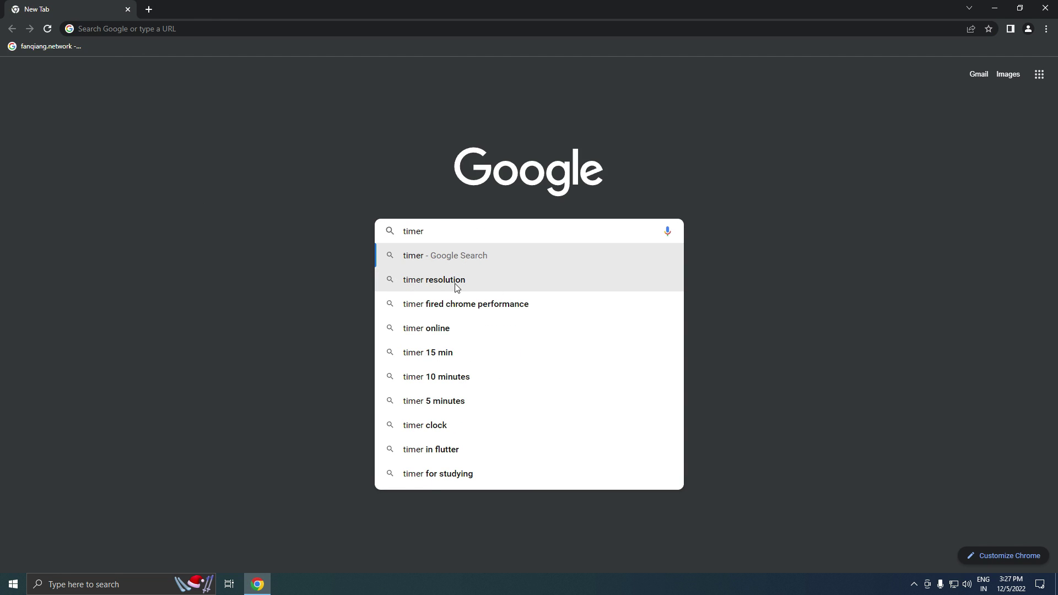
pyautogui.click(446, 280)
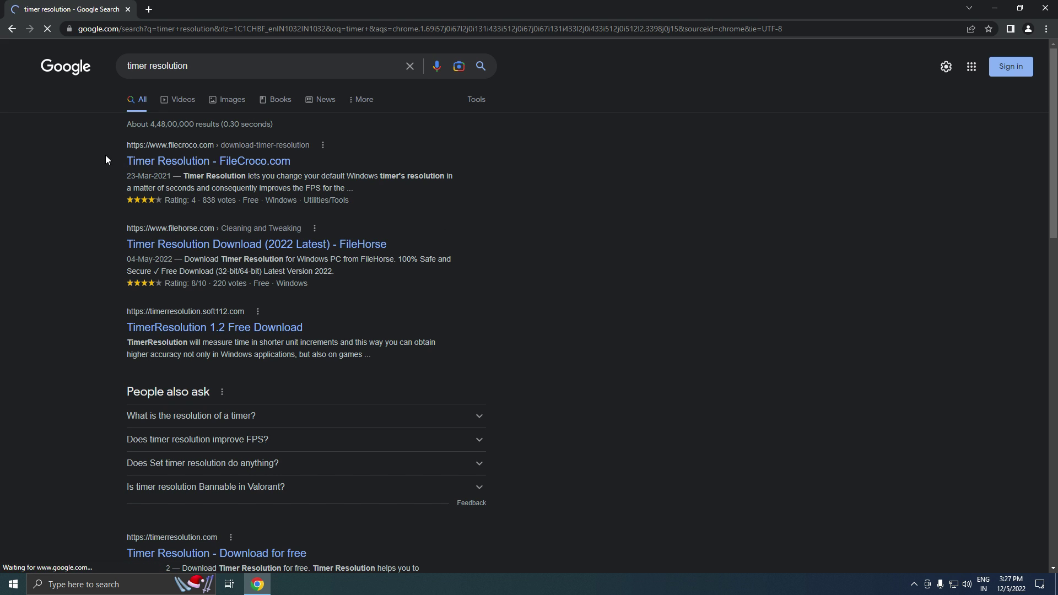
pyautogui.click(160, 163)
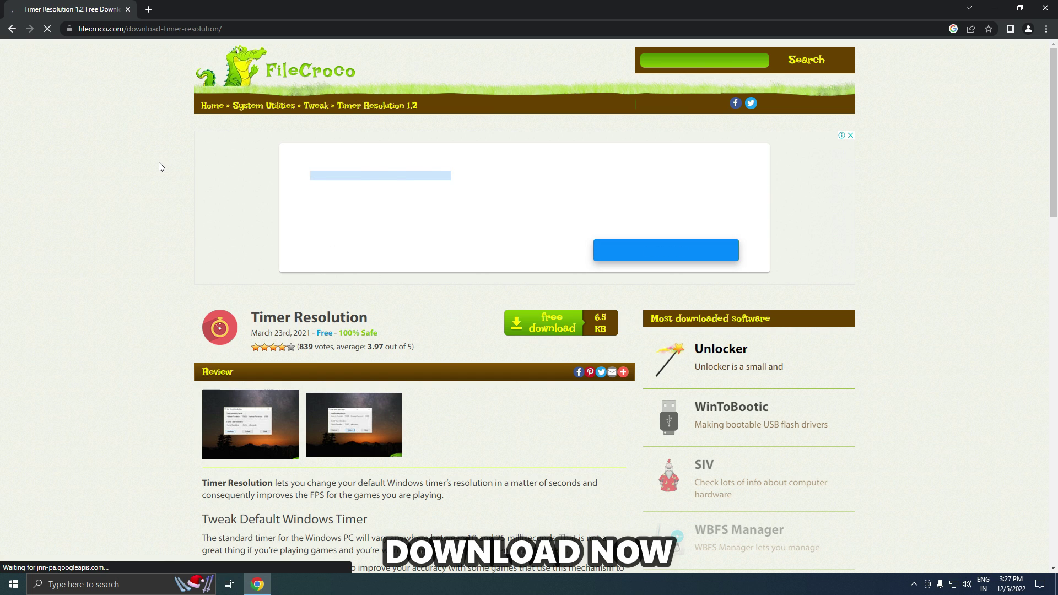
# - Download Timer Resolution from the FileCroco download page and minimize the browser
pyautogui.click(545, 324)
pyautogui.click(612, 181)
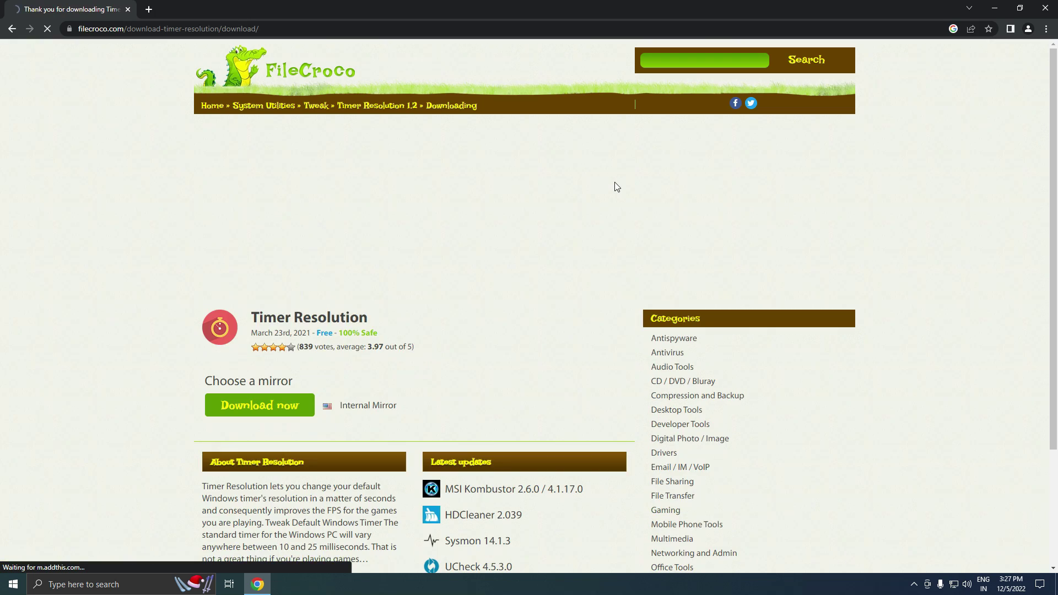
pyautogui.scroll(-2, 286, 309)
pyautogui.click(250, 306)
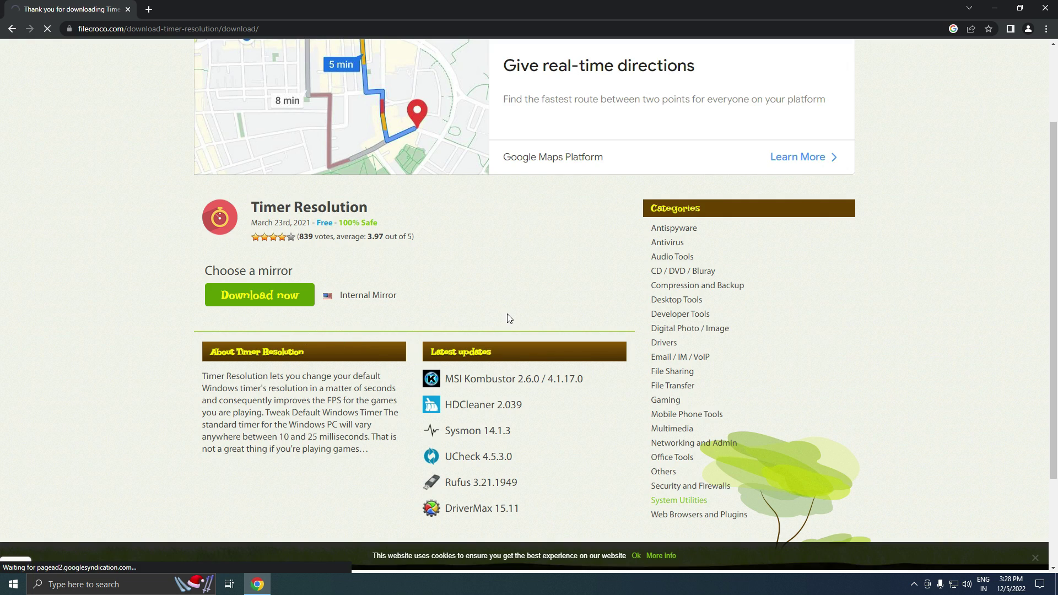
pyautogui.click(990, 6)
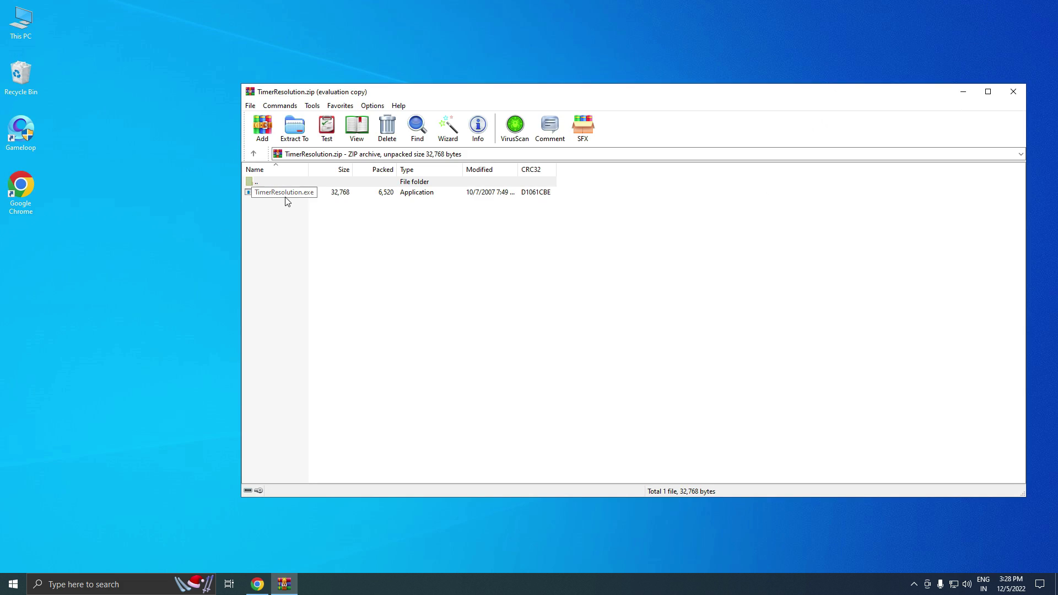
# - Extract TimerResolution.exe from TimerResolution.zip to the desktop and close the archive
pyautogui.moveTo(286, 196); pyautogui.dragTo(283, 194)
pyautogui.moveTo(59, 291); pyautogui.dragTo(28, 281)
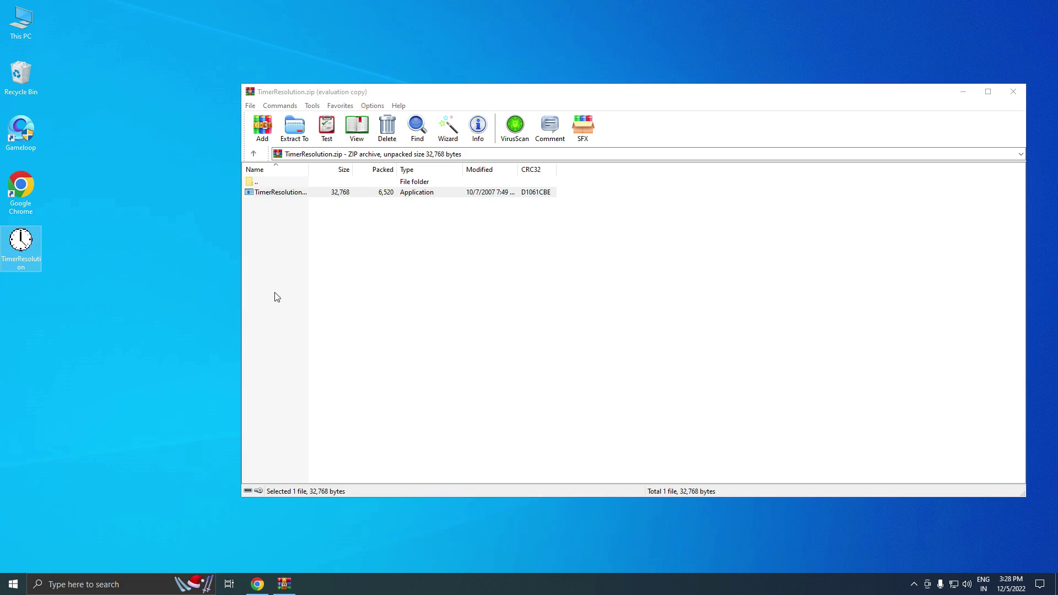
pyautogui.click(1013, 91)
# - Launch GameLoop, allowing it to make changes, and start PUBG MOBILE from My Games
pyautogui.doubleClick(31, 130)
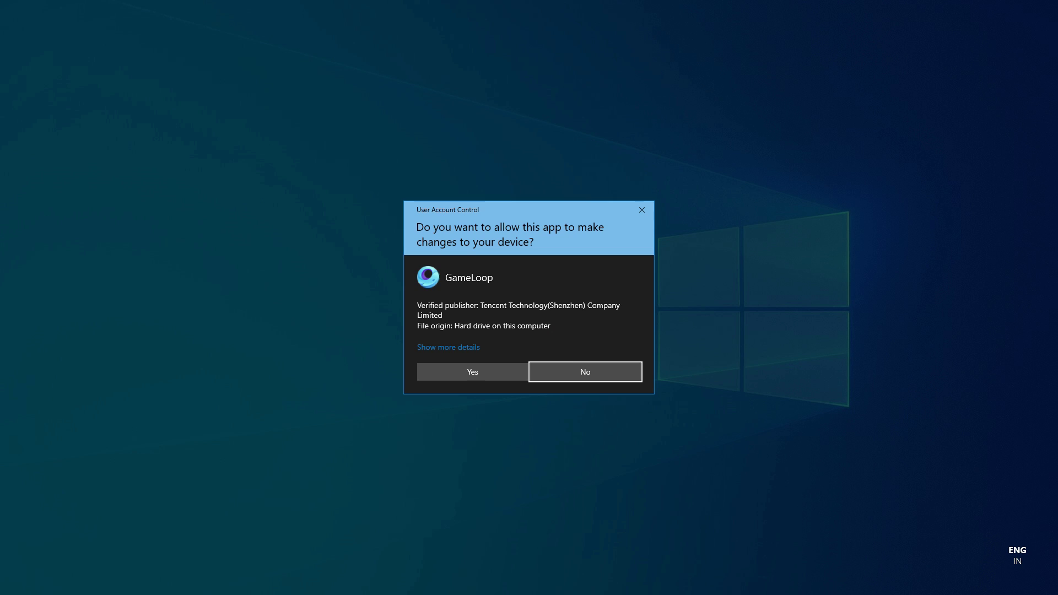
pyautogui.click(486, 373)
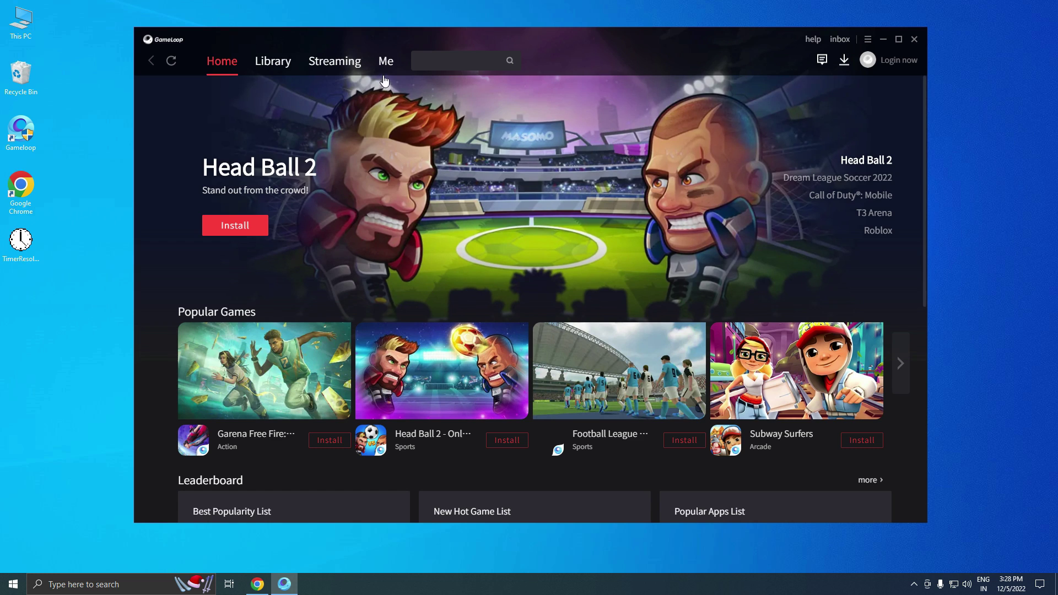
pyautogui.click(386, 70)
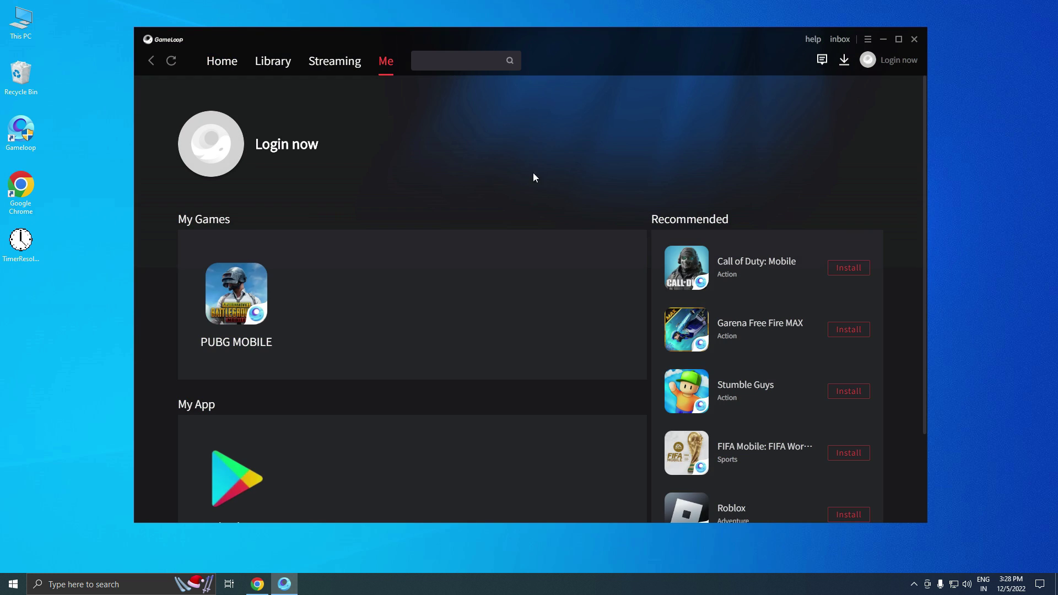
pyautogui.click(244, 285)
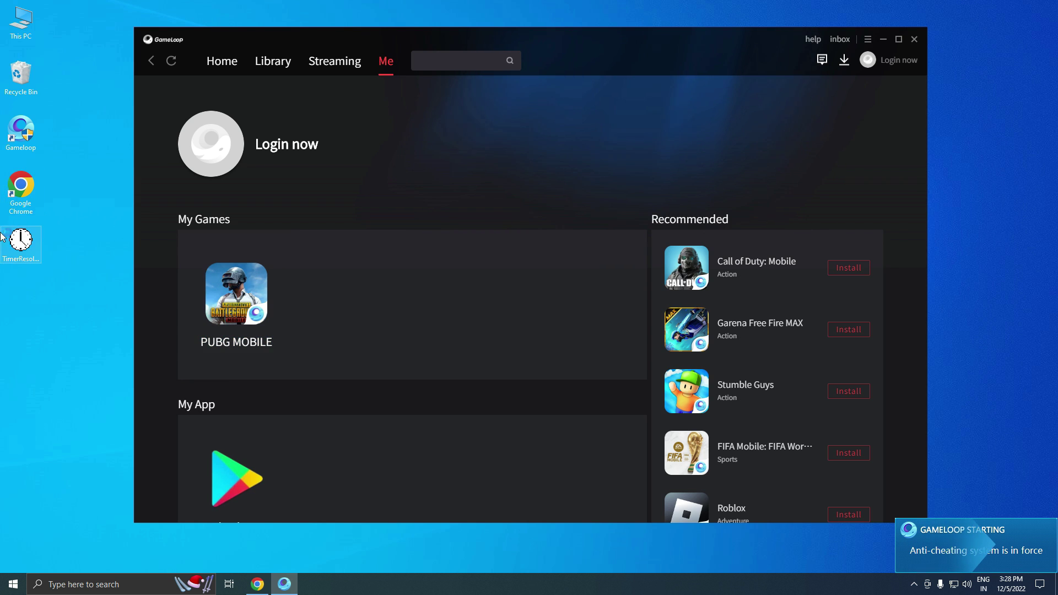
# - Run TimerResolution as administrator, set the timer to its maximum resolution, and close the GameLoop launcher window
pyautogui.rightClick(11, 251)
pyautogui.click(78, 267)
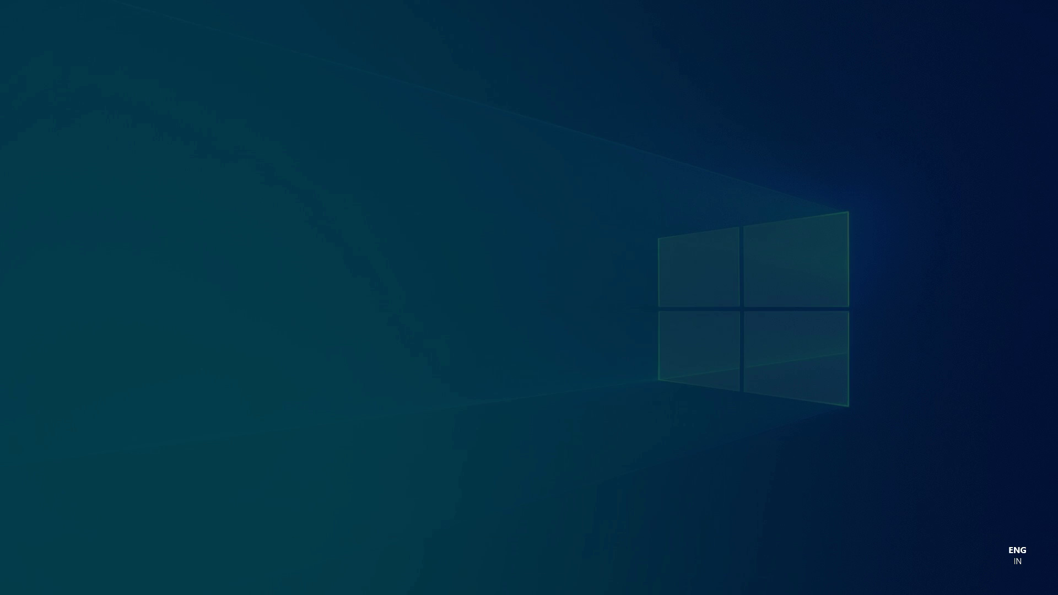
pyautogui.click(484, 373)
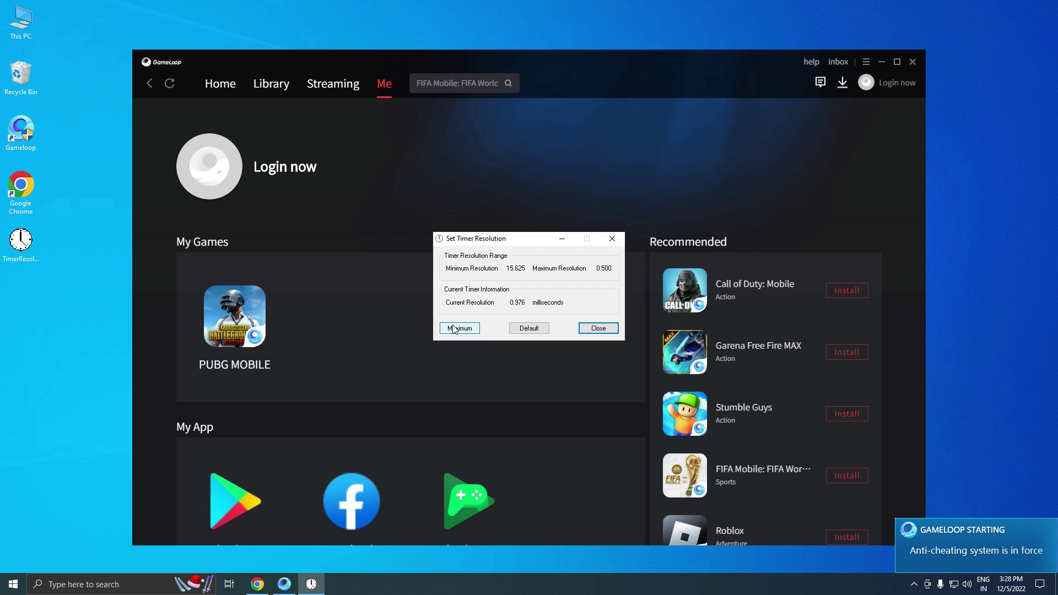
pyautogui.click(459, 328)
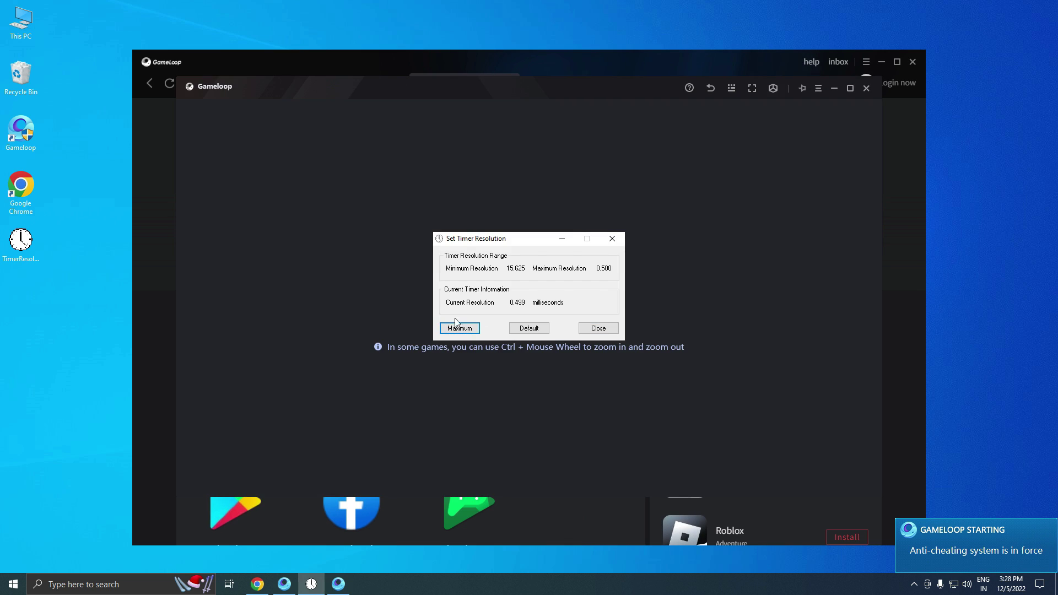
pyautogui.click(142, 281)
pyautogui.click(912, 61)
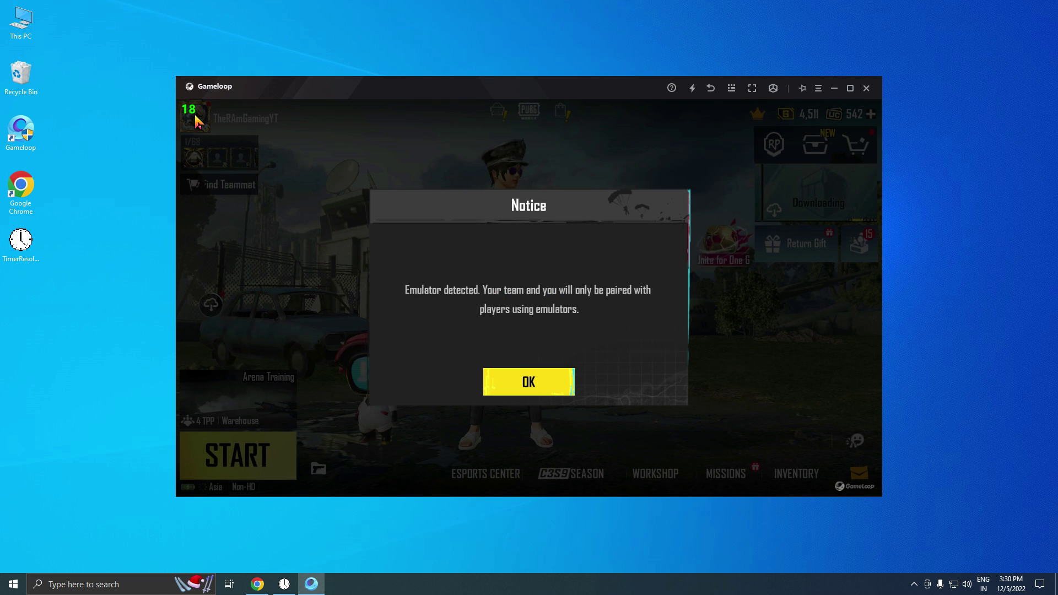
# - Dismiss the emulator notice in PUBG MOBILE and refresh the desktop twice
pyautogui.click(512, 382)
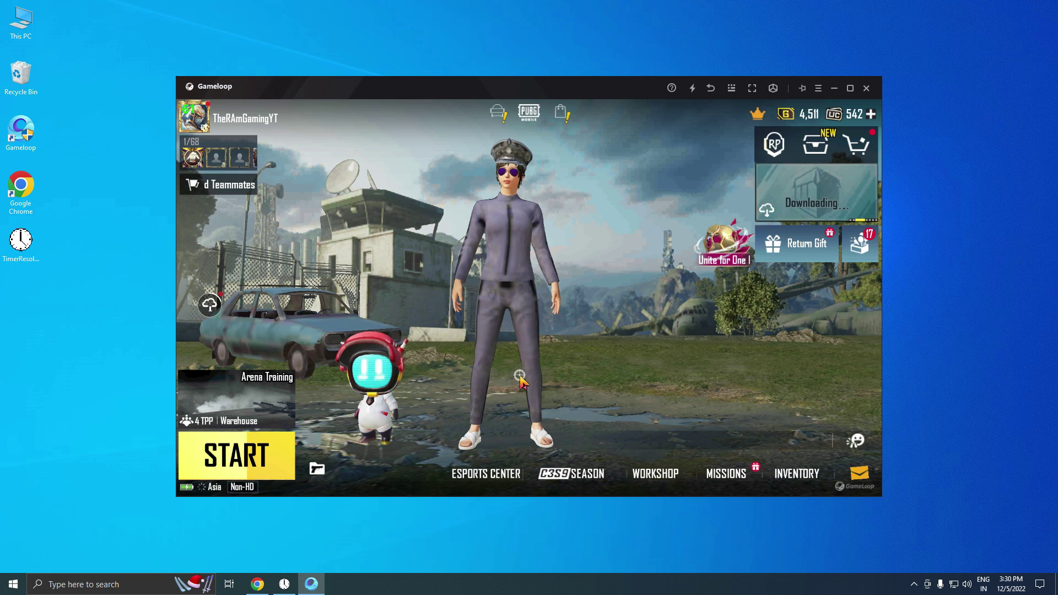
pyautogui.rightClick(1019, 226)
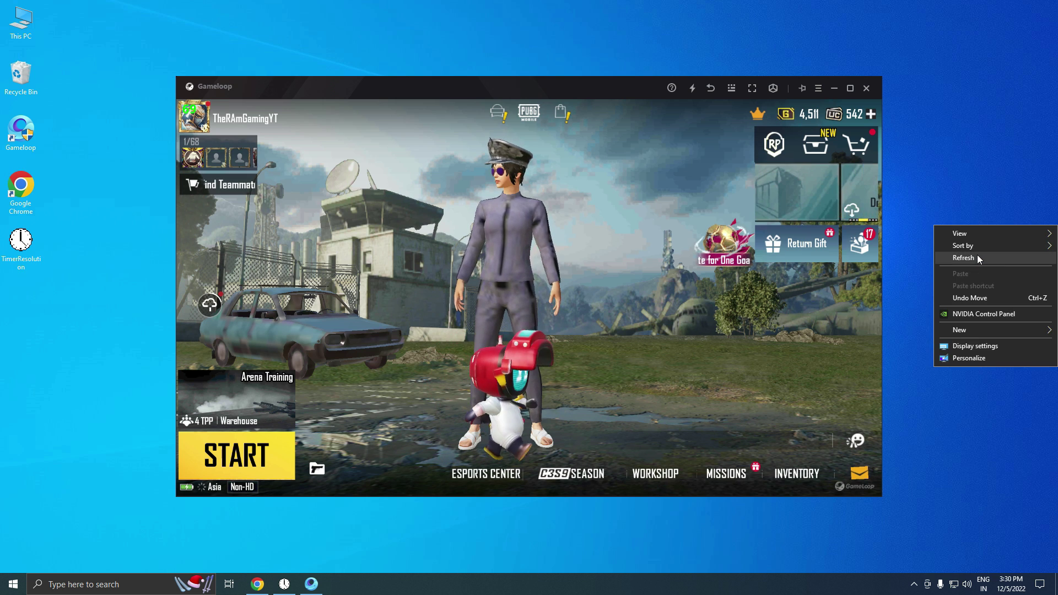
pyautogui.click(977, 256)
pyautogui.rightClick(960, 194)
pyautogui.click(964, 226)
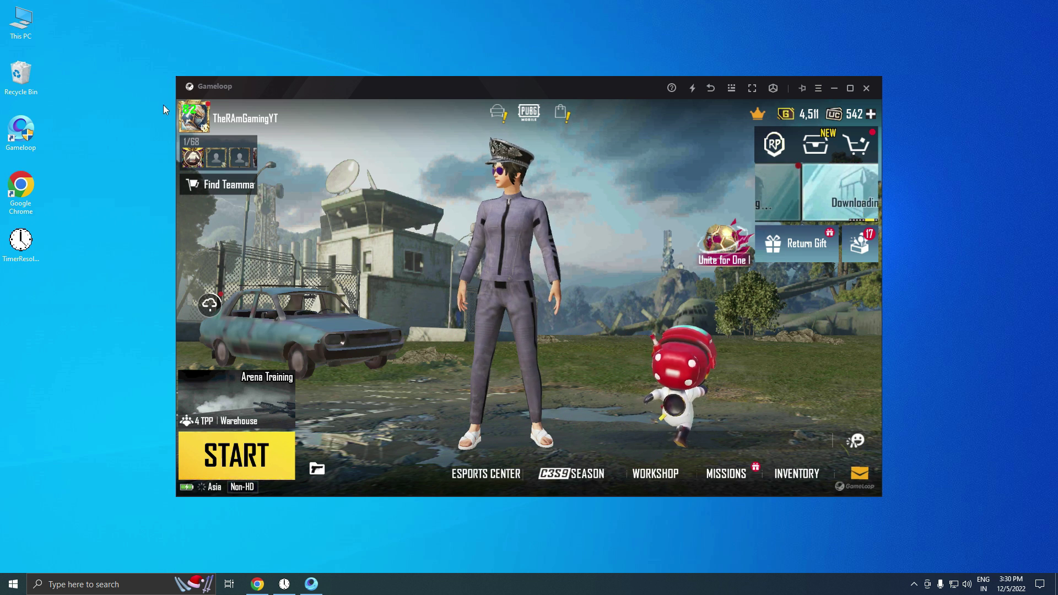
# - Leave the in-game mail and open the Graphics & Audio section of the PUBG MOBILE settings
pyautogui.click(860, 475)
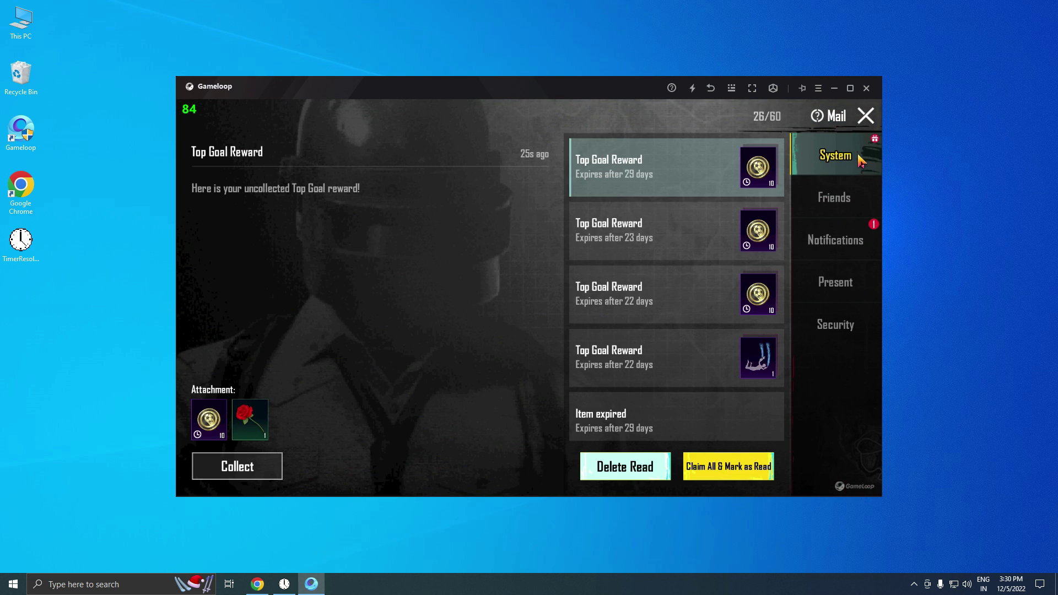
pyautogui.click(867, 113)
pyautogui.click(858, 474)
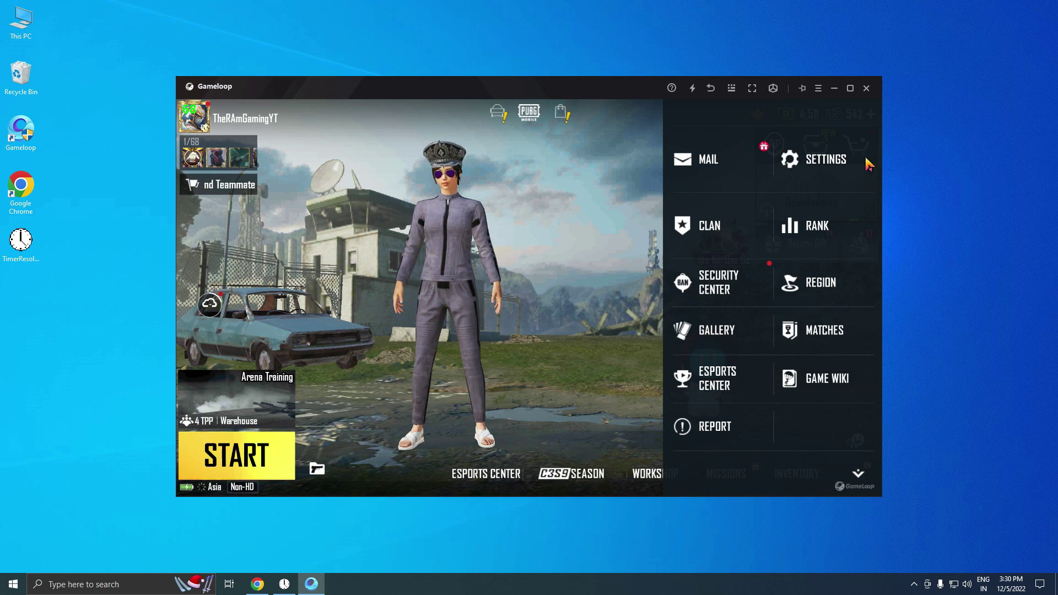
pyautogui.click(827, 160)
pyautogui.click(836, 215)
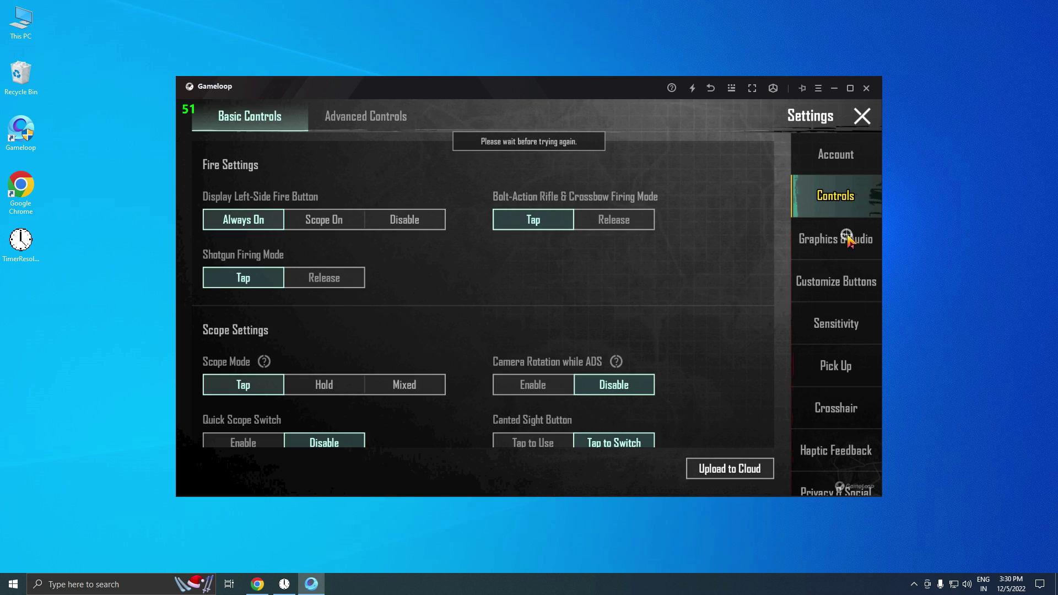
pyautogui.click(841, 237)
# - Select the 90 fps frame rate, check the Lobby and remaining Combat graphics options, and close the settings
pyautogui.scroll(-2, 751, 341)
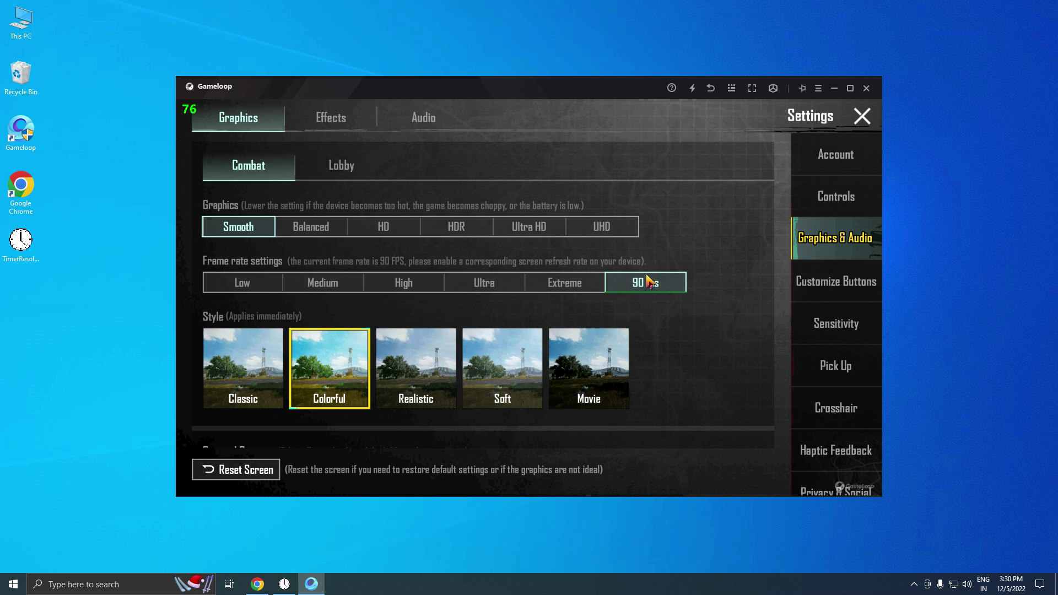
pyautogui.click(665, 289)
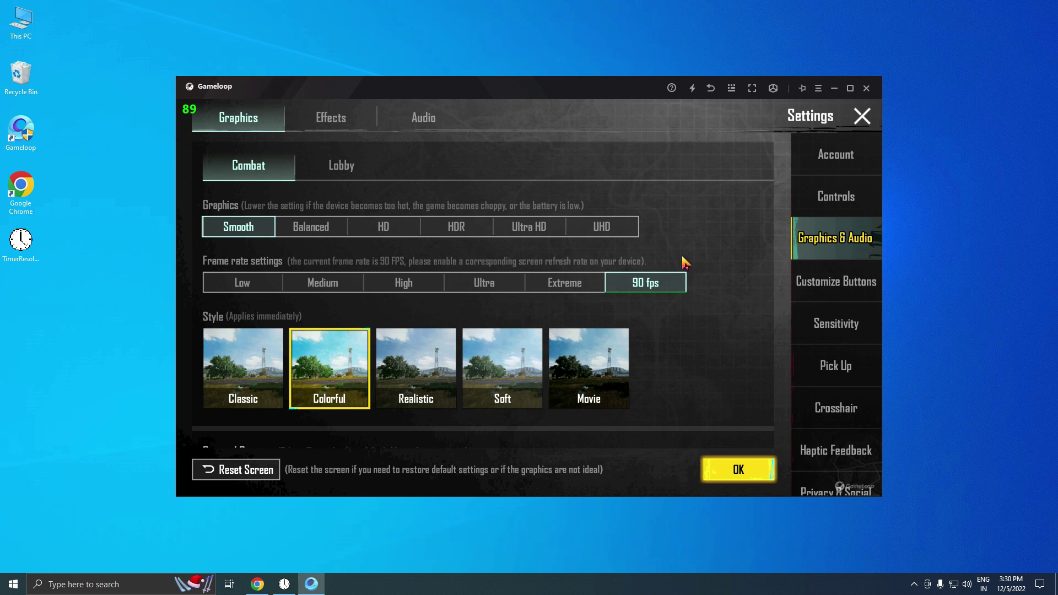
pyautogui.click(688, 283)
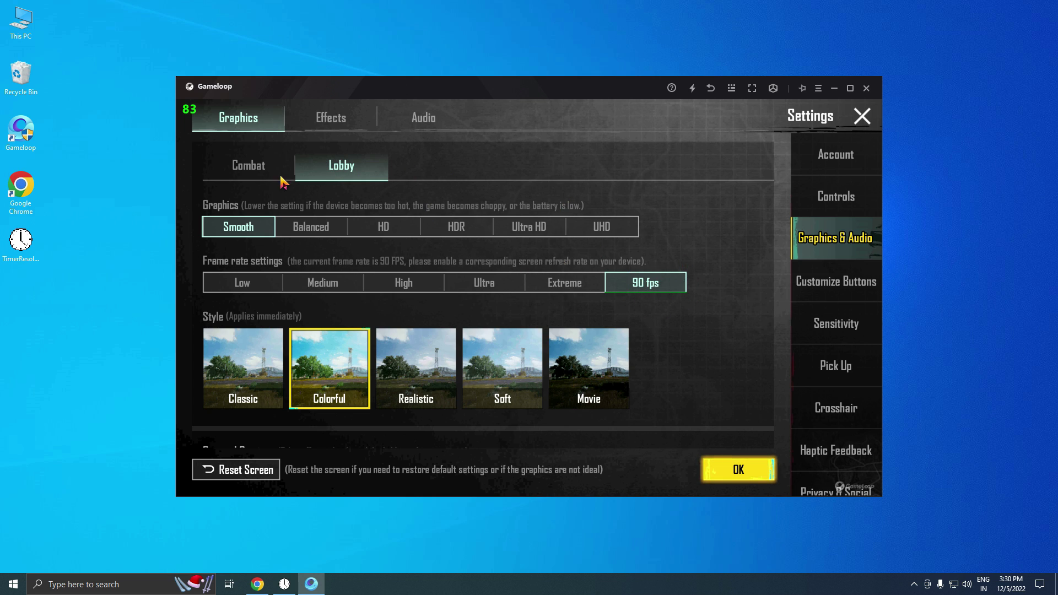
pyautogui.click(256, 166)
pyautogui.moveTo(715, 384); pyautogui.dragTo(703, 289)
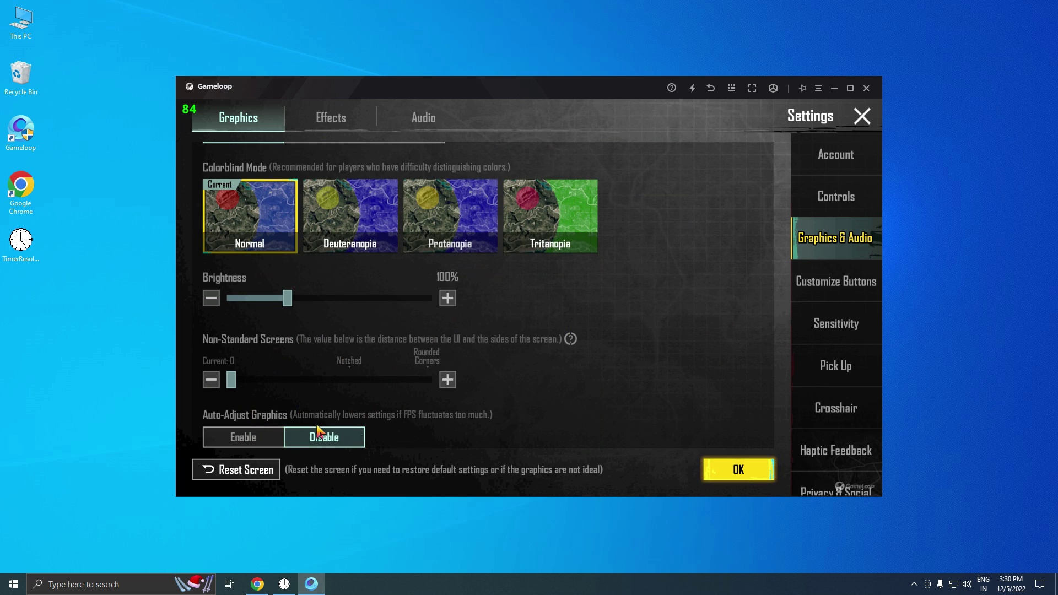
pyautogui.click(862, 116)
pyautogui.click(560, 254)
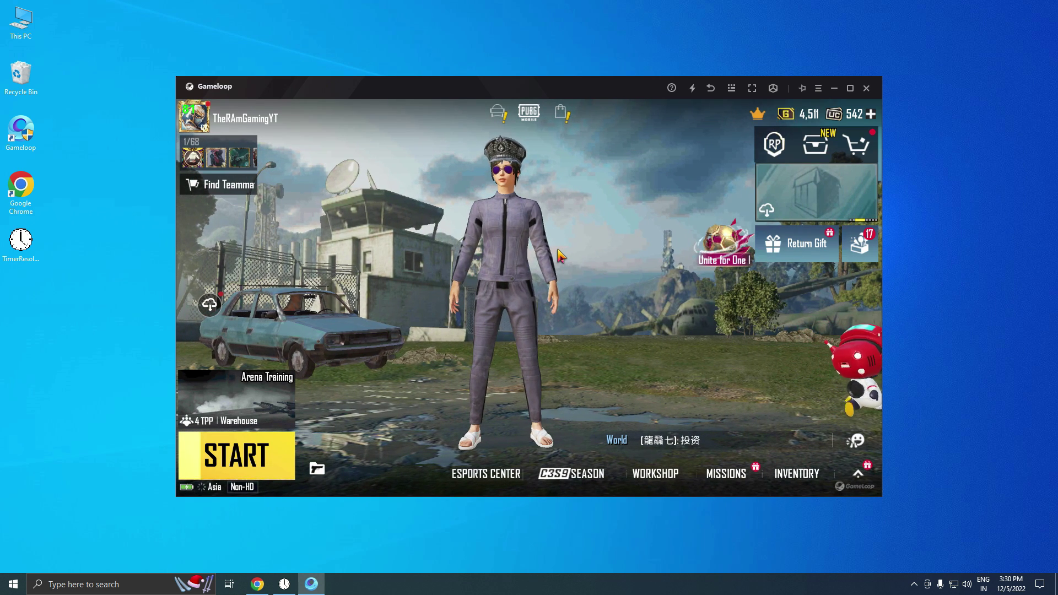